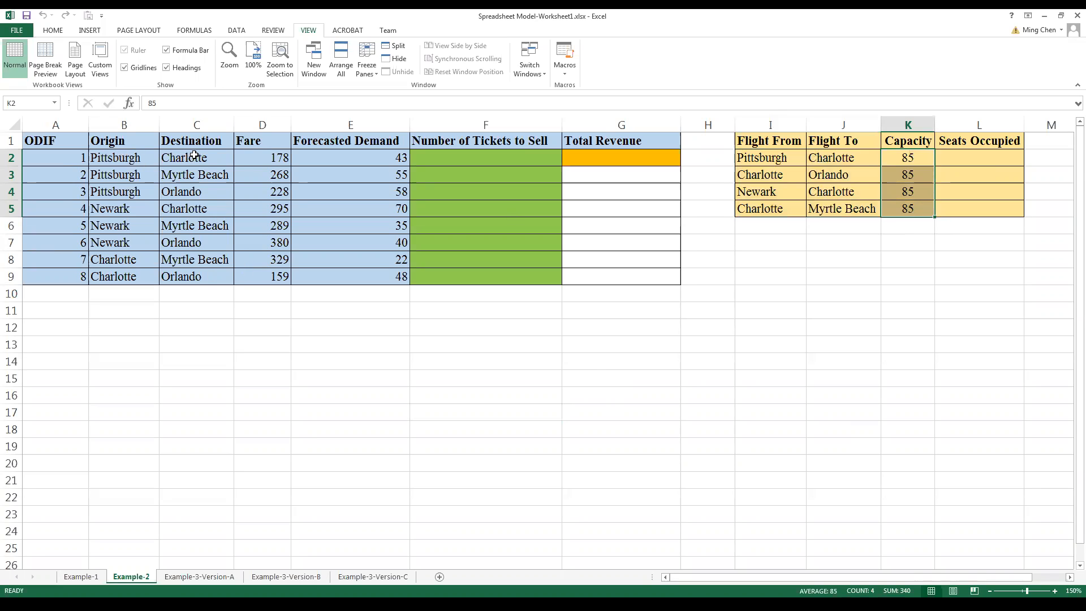
Step: Review the fares in D2:D9, the forecasted demand in E2:E9 and the ticket decision cells F2:F9
left_click(265, 158)
left_click(268, 170)
left_click(263, 195)
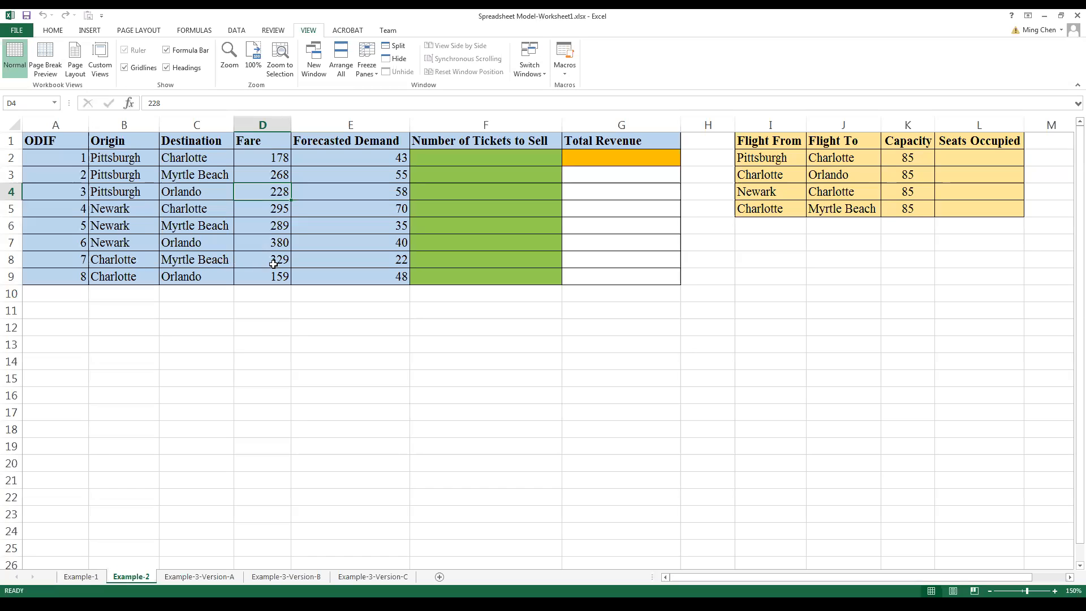
left_click_drag(265, 160, 270, 274)
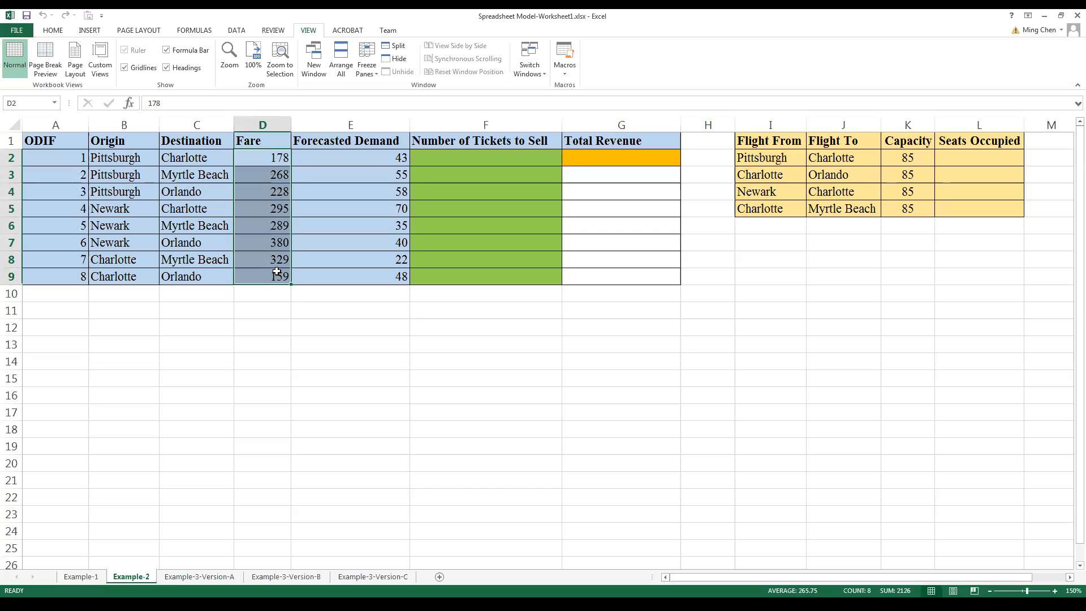
left_click_drag(400, 155, 375, 272)
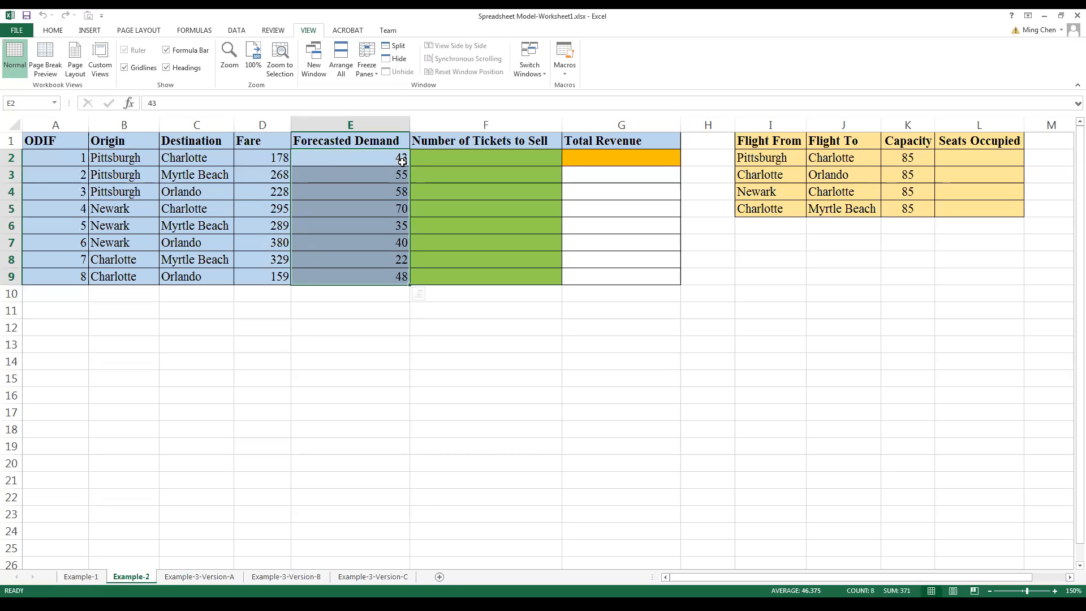
left_click(451, 158)
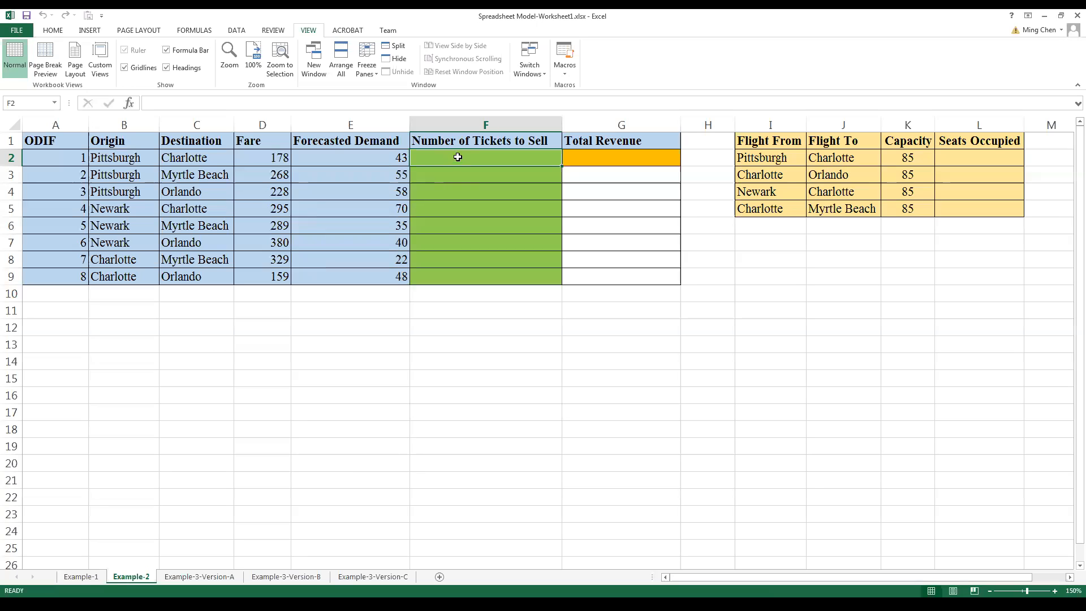
left_click_drag(458, 156, 458, 270)
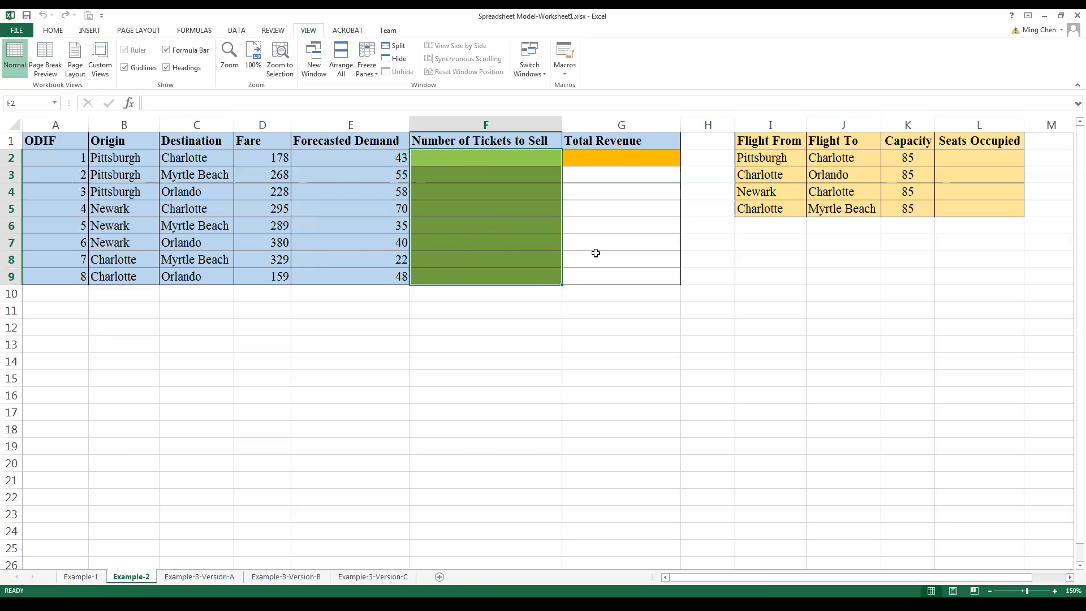
Step: Fill the Number of Tickets to Sell cells F2:F9 with the trial values 1 through 8, one per row
left_click(513, 226)
left_click(515, 156)
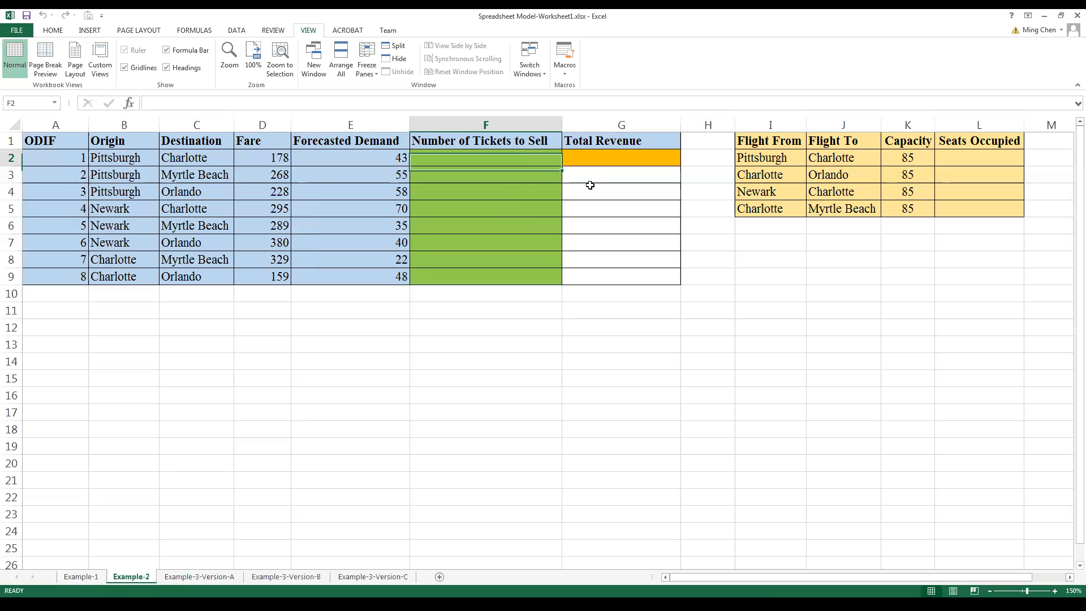
type("1")
key("Return")
type("2")
key("Return")
type("3")
key("Return")
type("4")
key("Return")
key("Return")
key("Return")
key("Return")
type("5")
key("Return")
type("6")
key("Return")
type("7")
key("Return")
type("8")
key("Up")
key("Up")
key("Up")
Step: Examine the trial ticket quantities in F2:F9 alongside the first Seats Occupied cell, L2
left_click_drag(537, 158, 534, 277)
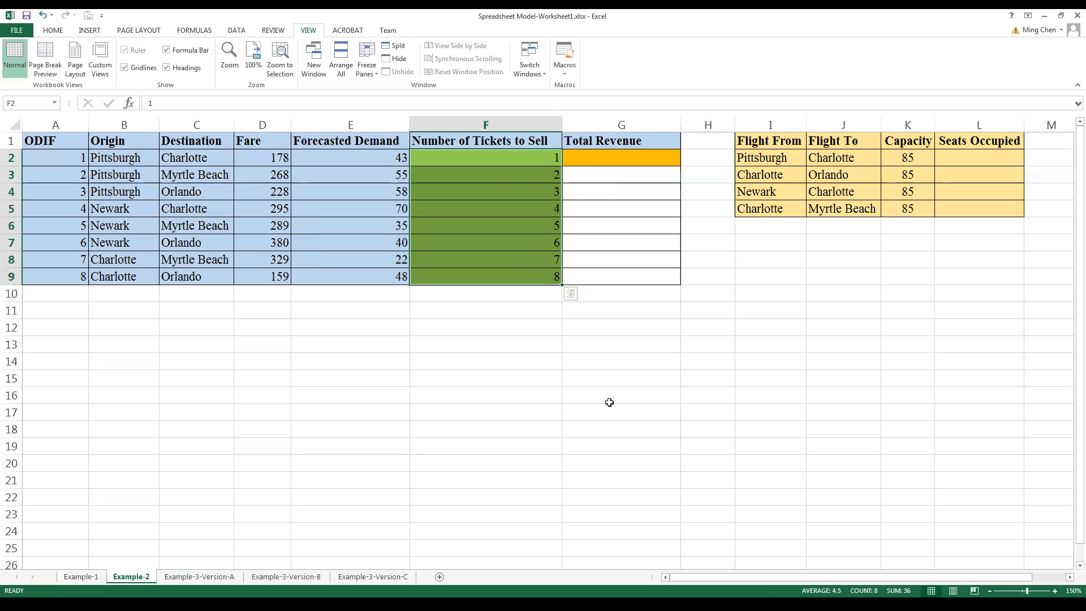
left_click_drag(502, 161, 507, 276)
left_click(563, 334)
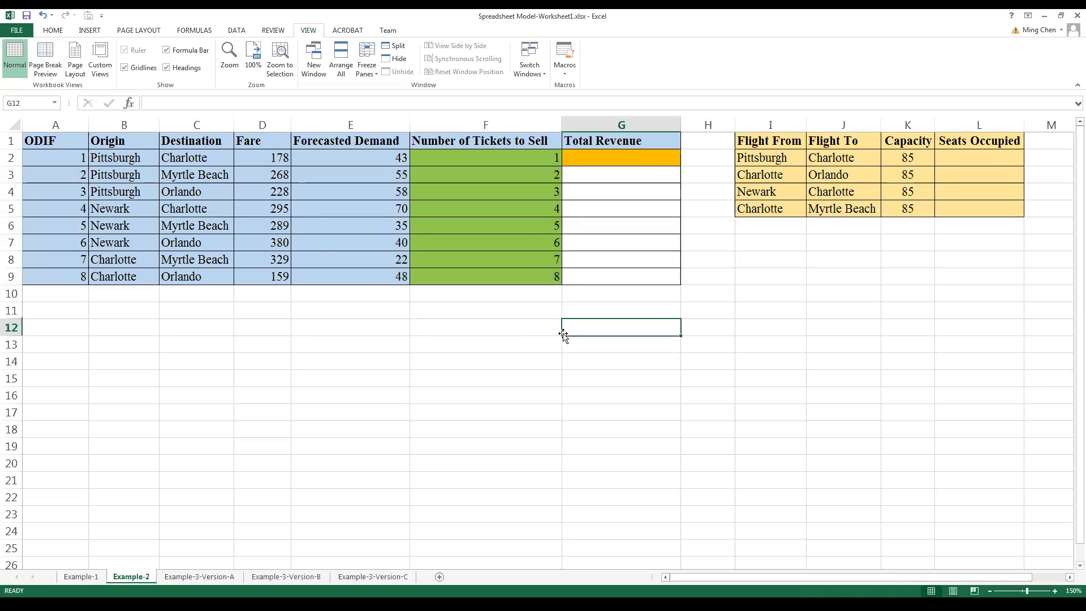
left_click_drag(511, 160, 514, 277)
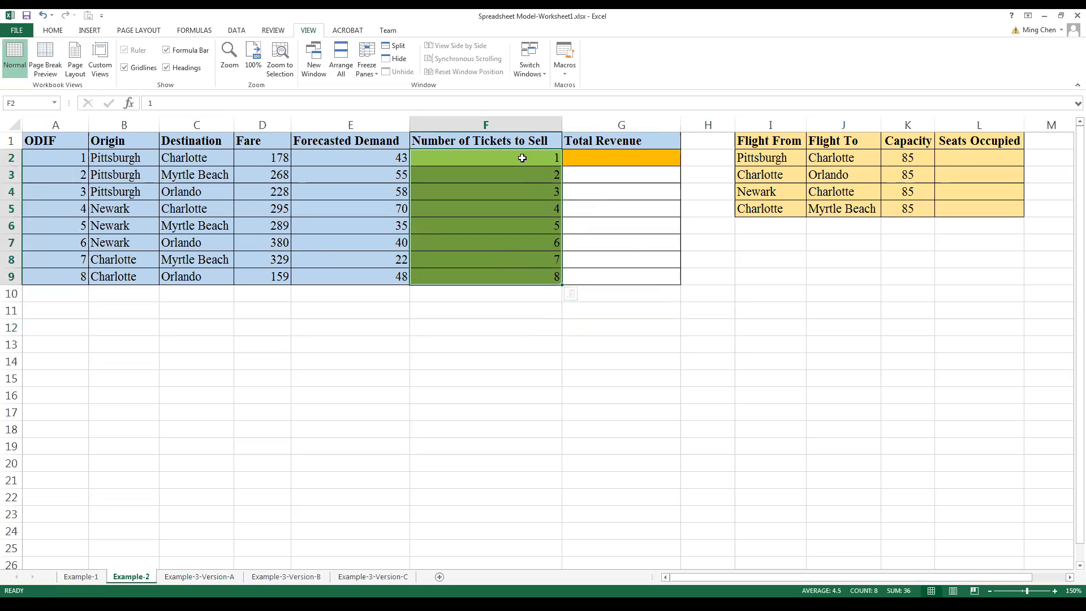
left_click_drag(517, 160, 519, 274)
left_click(972, 158)
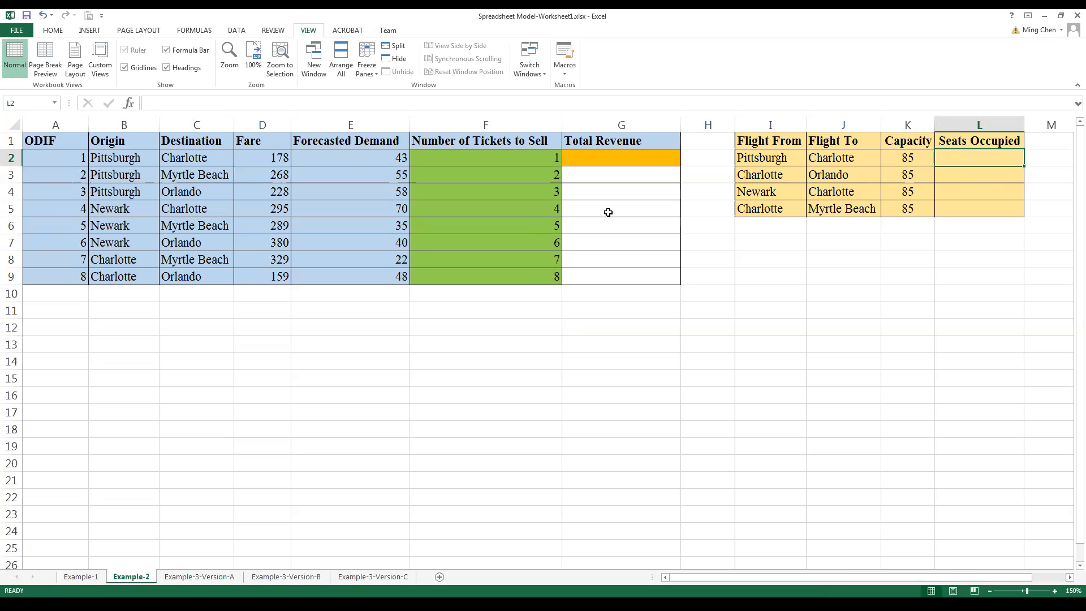
left_click(530, 154)
left_click_drag(530, 155, 523, 273)
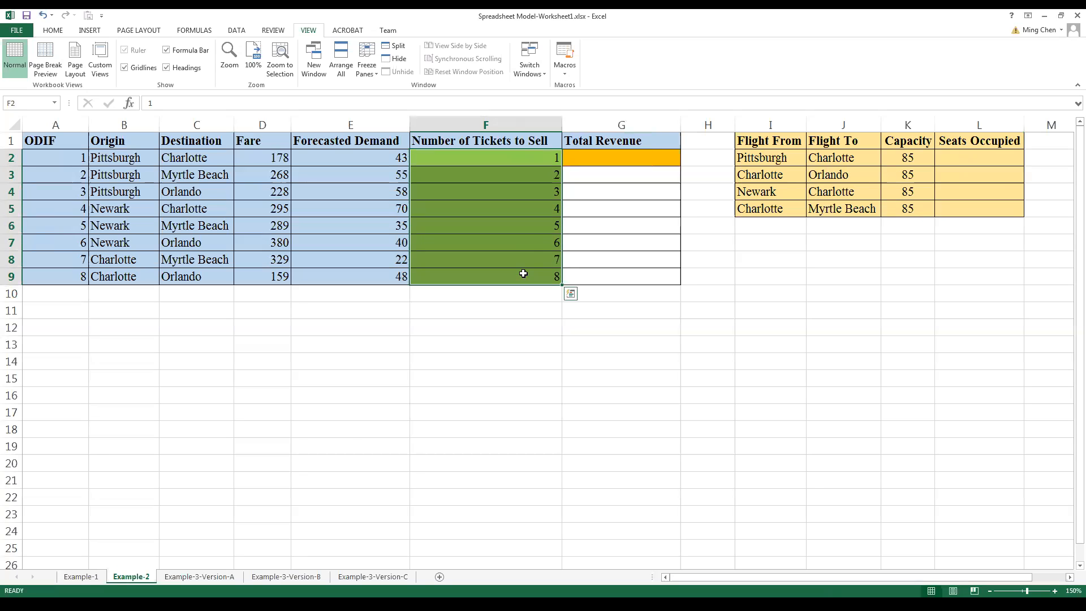
Step: Enter the formula =F2+F3+F4 in L2 to compute the seats occupied on the Pittsburgh to Charlotte flight
left_click(958, 157)
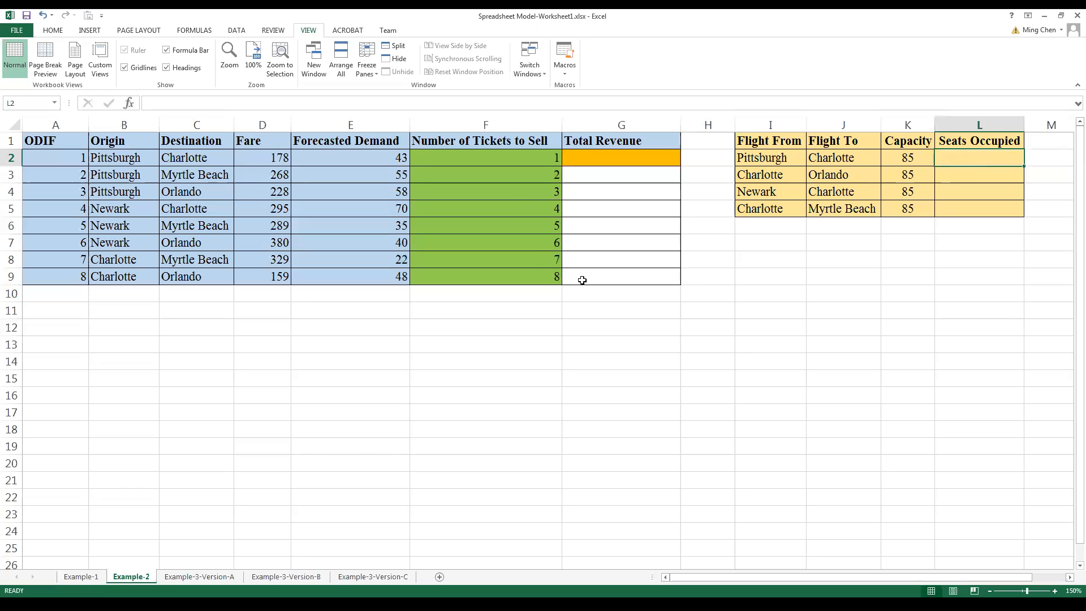
type("=")
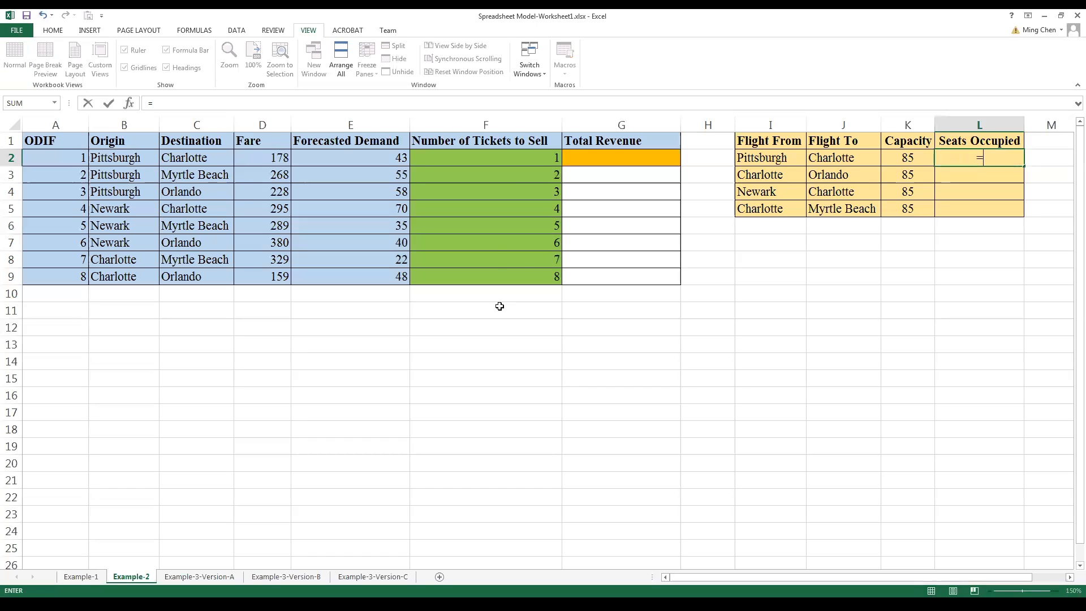
left_click(503, 159)
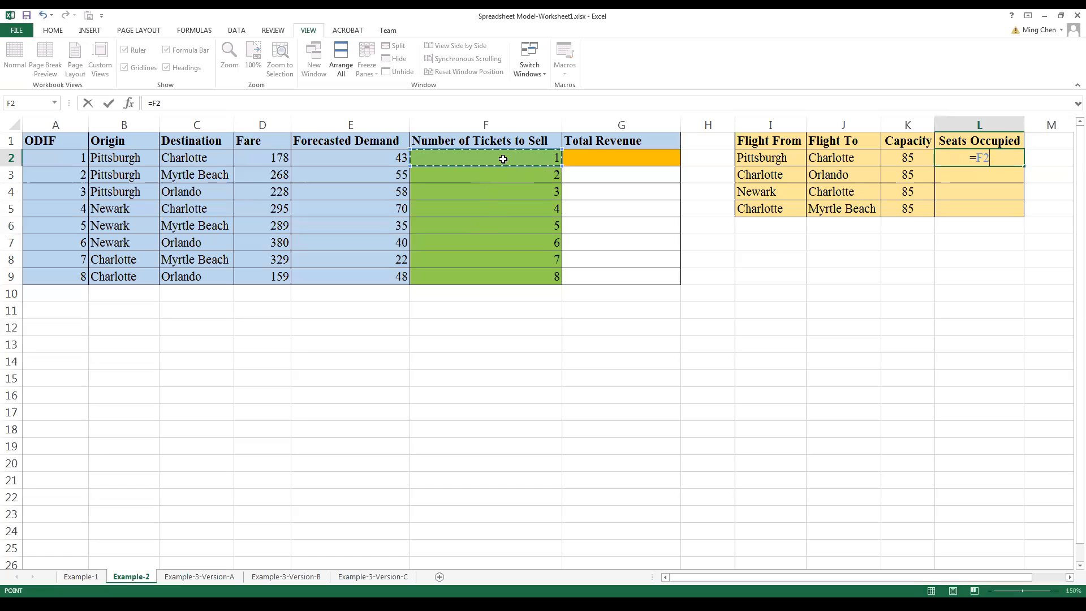
type("+")
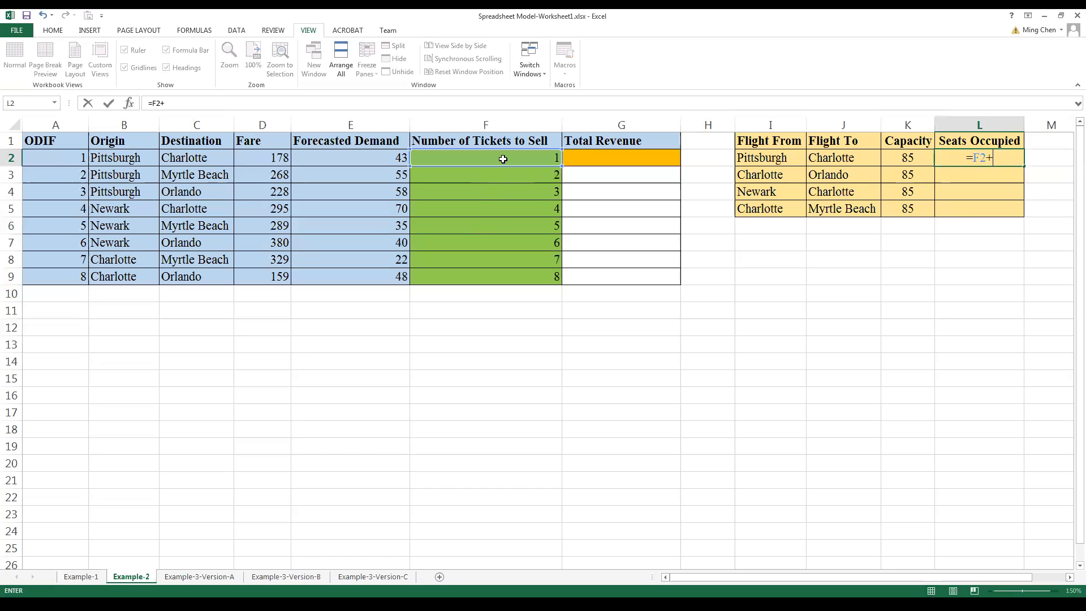
left_click(479, 174)
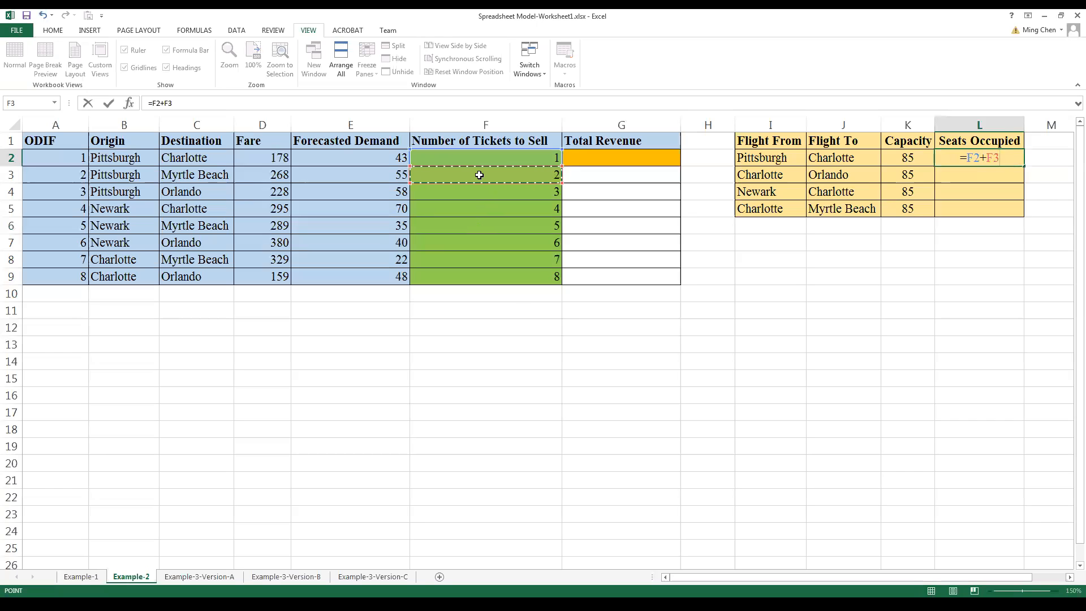
type("+")
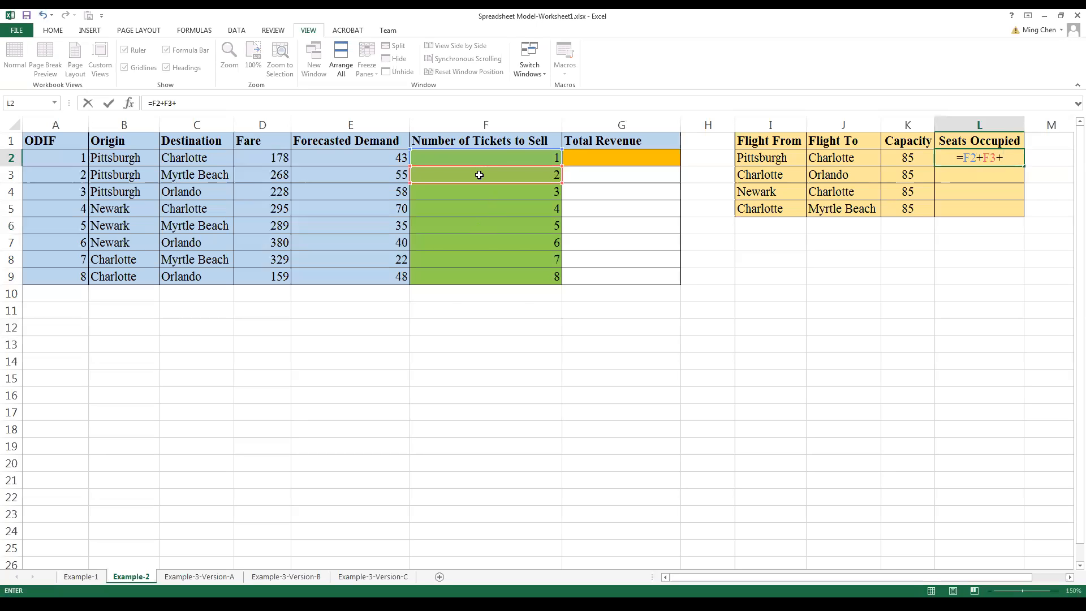
left_click(478, 192)
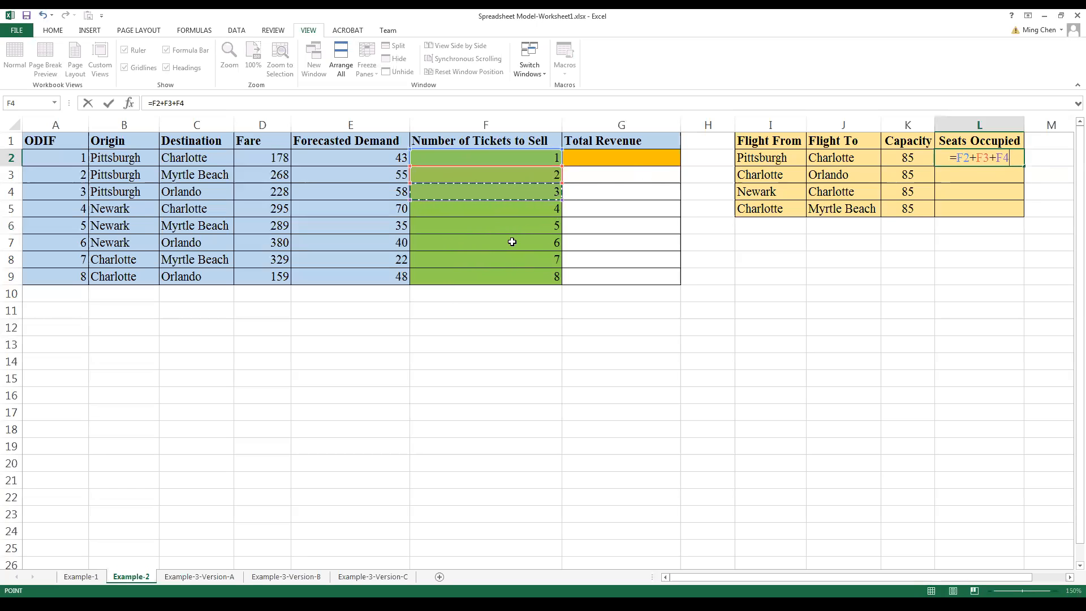
key("Return")
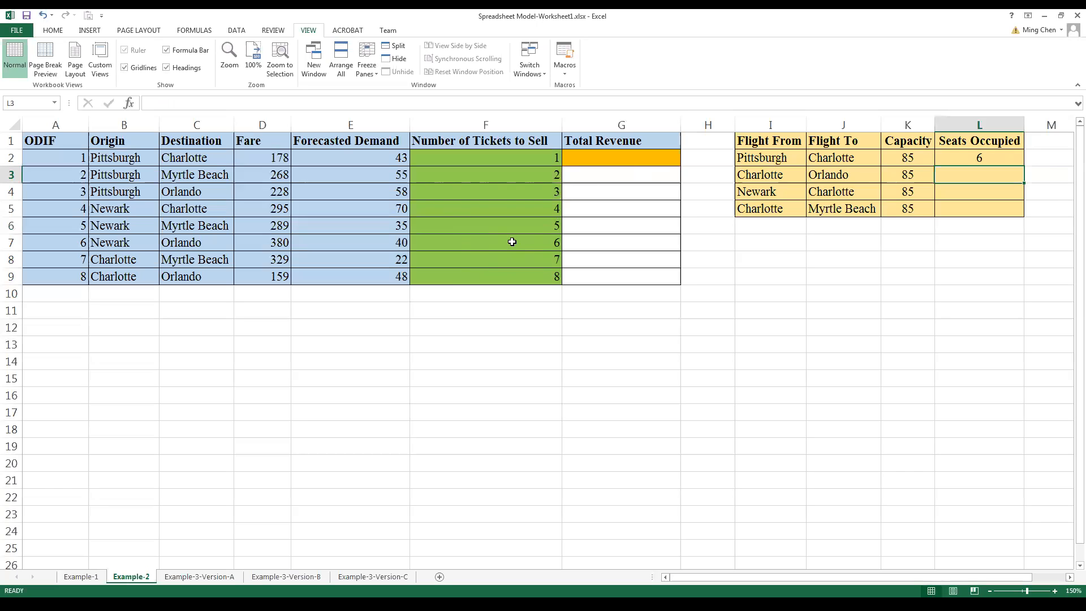
Step: Enter the formula =F9+F7+F4 in L3 to compute the seats occupied on the Charlotte to Orlando flight
type("=")
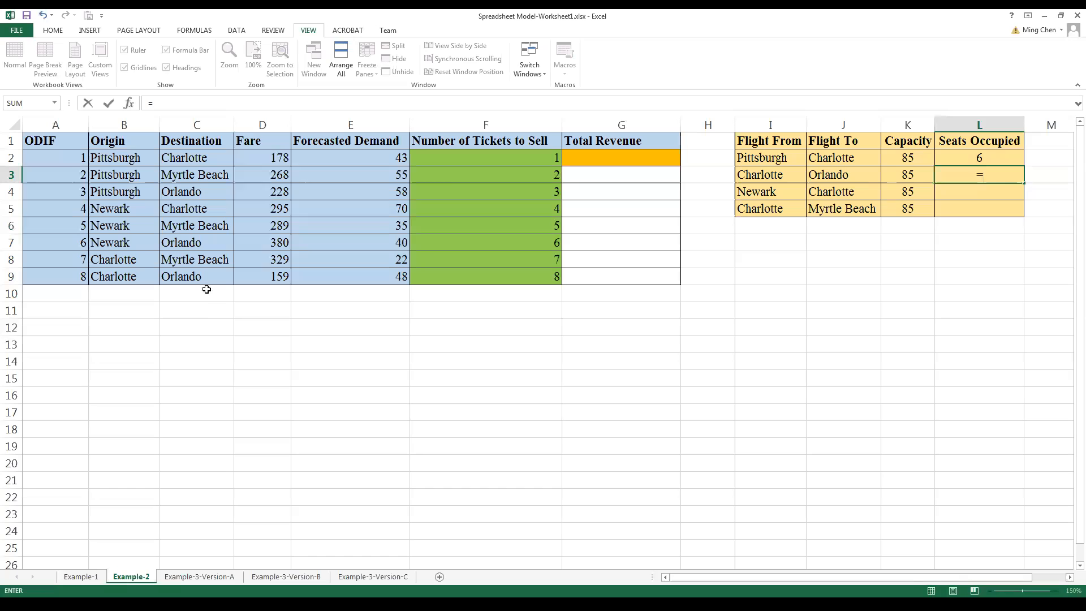
left_click(507, 277)
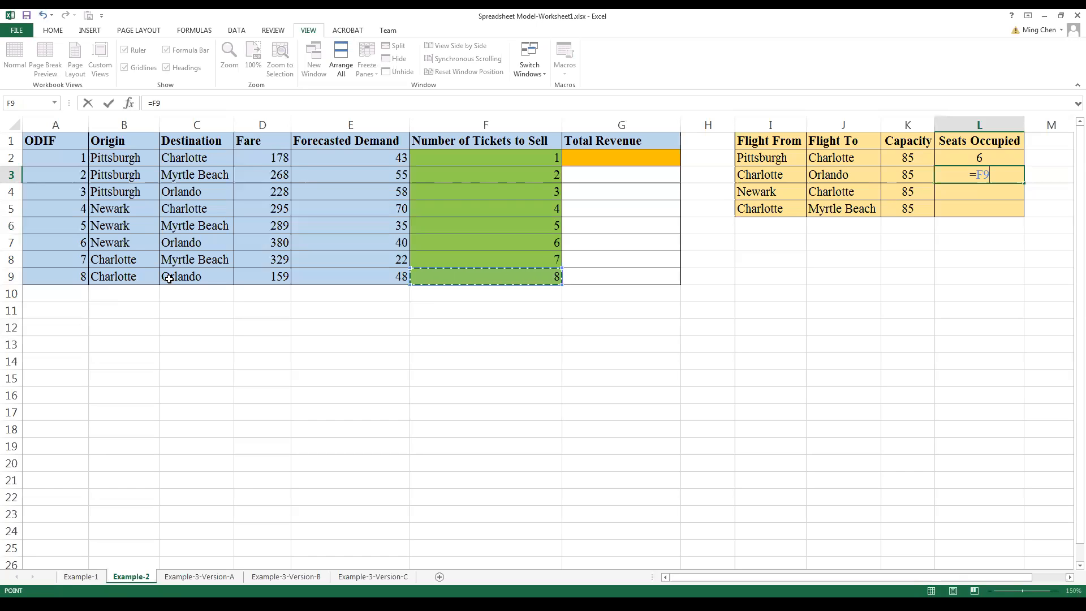
type("+")
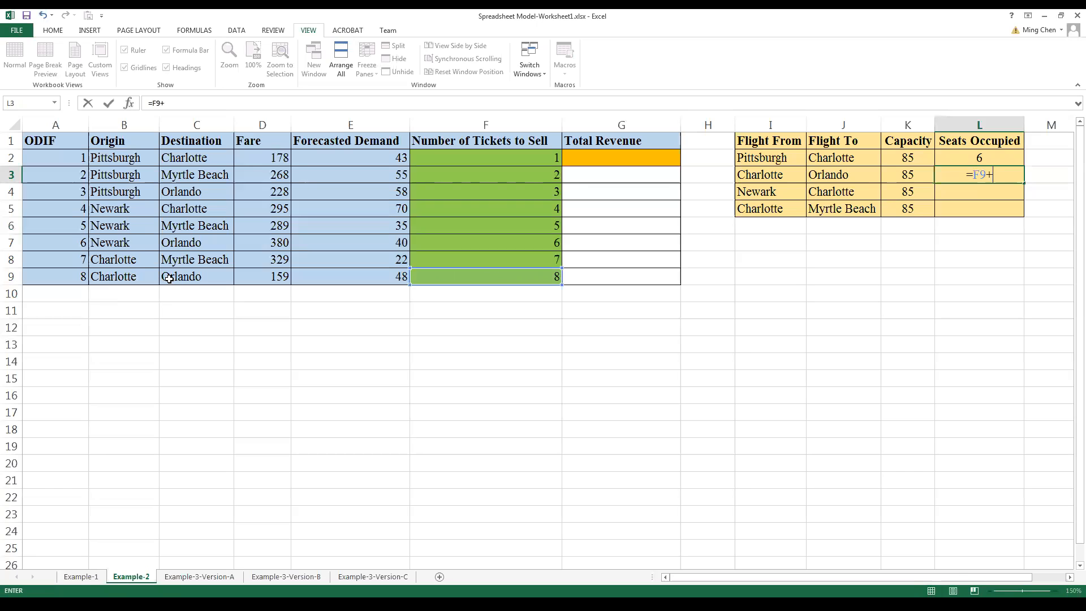
left_click(451, 243)
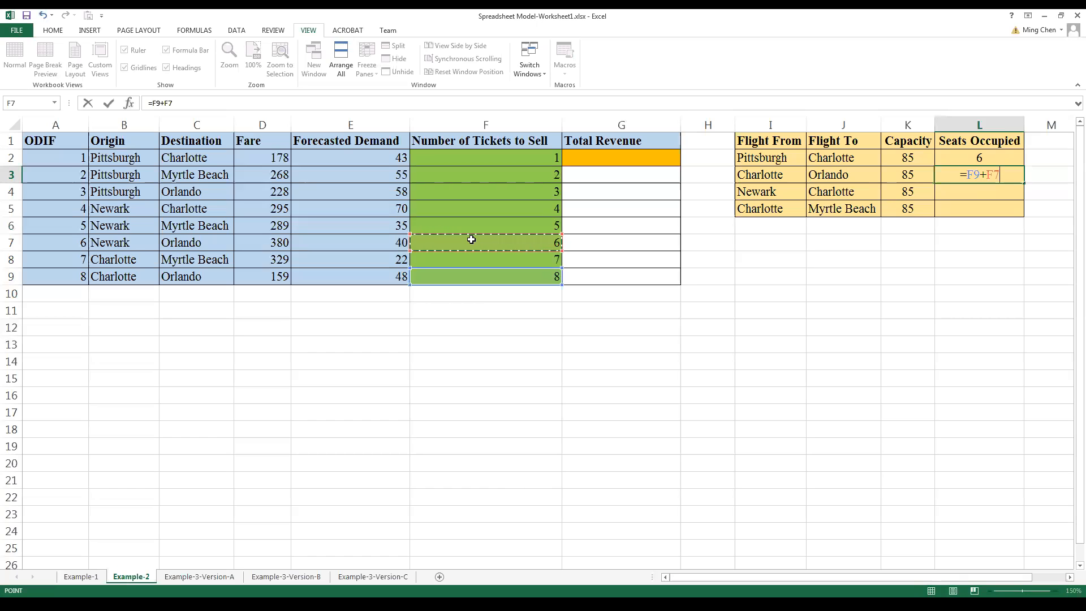
type("+")
left_click(460, 193)
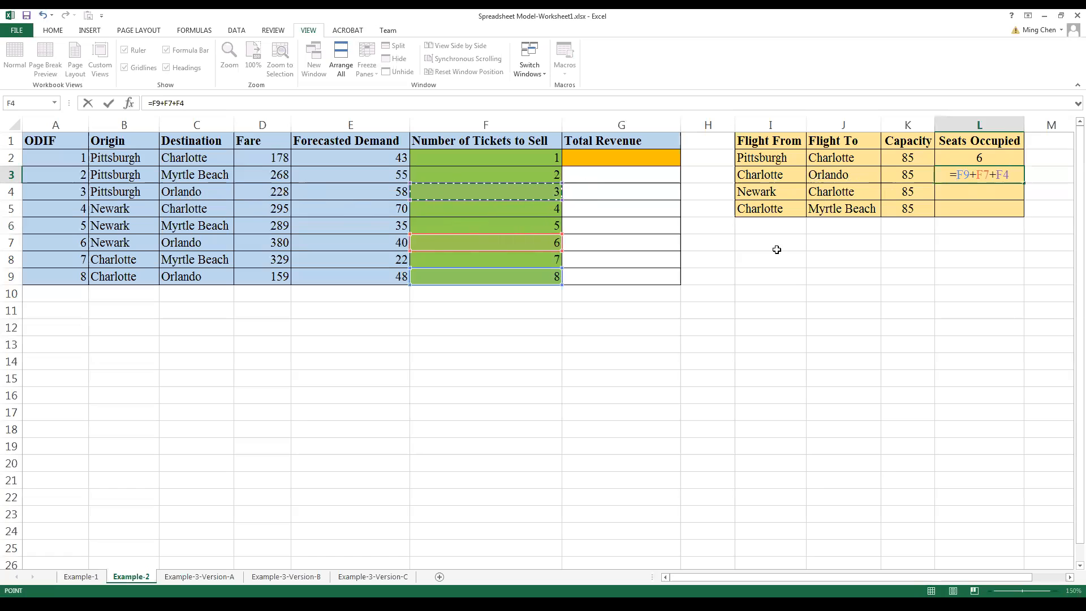
key("Return")
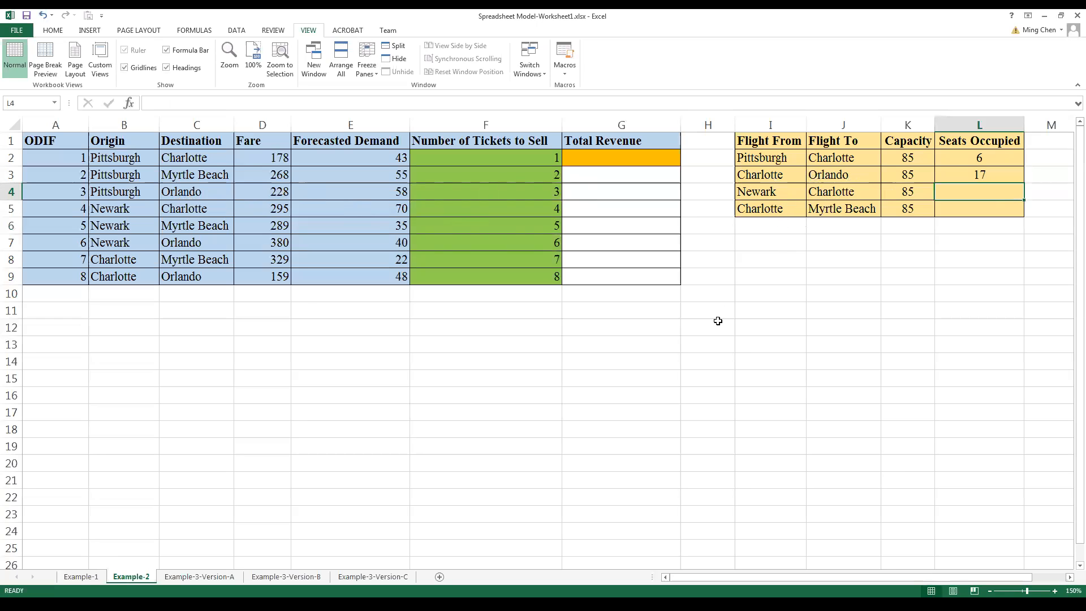
Step: Enter the formula =F5+F6+F7 in L4 to compute the seats occupied on the Newark to Charlotte flight
type("=")
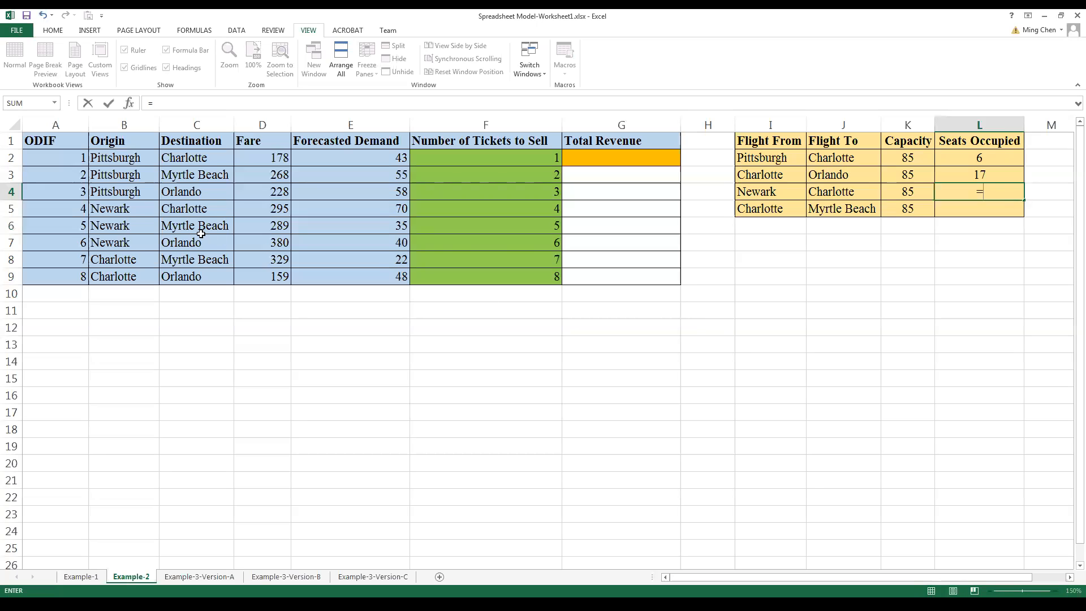
left_click(448, 208)
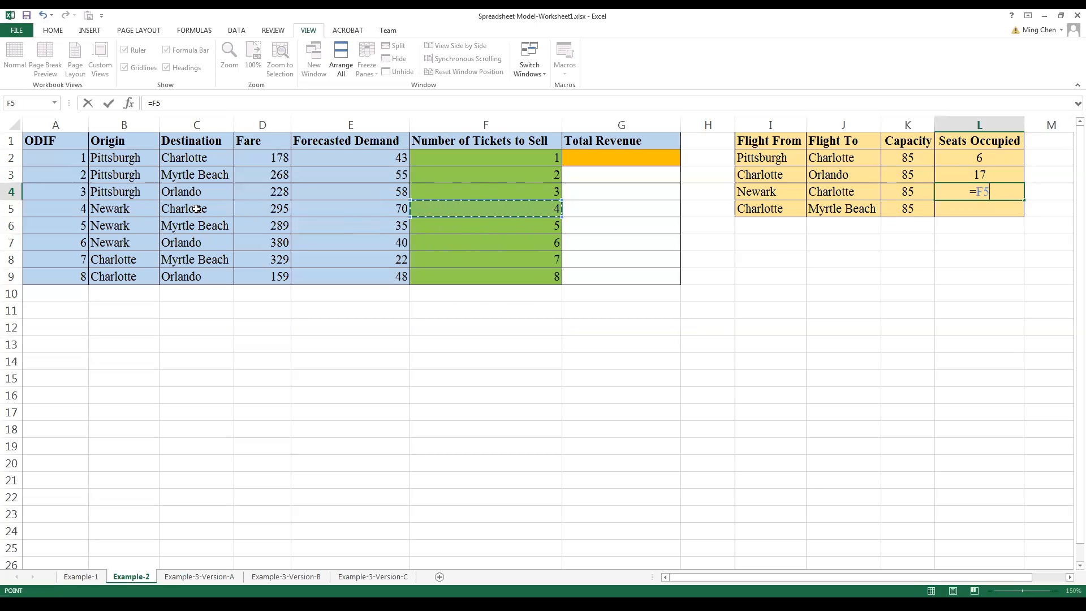
type("+")
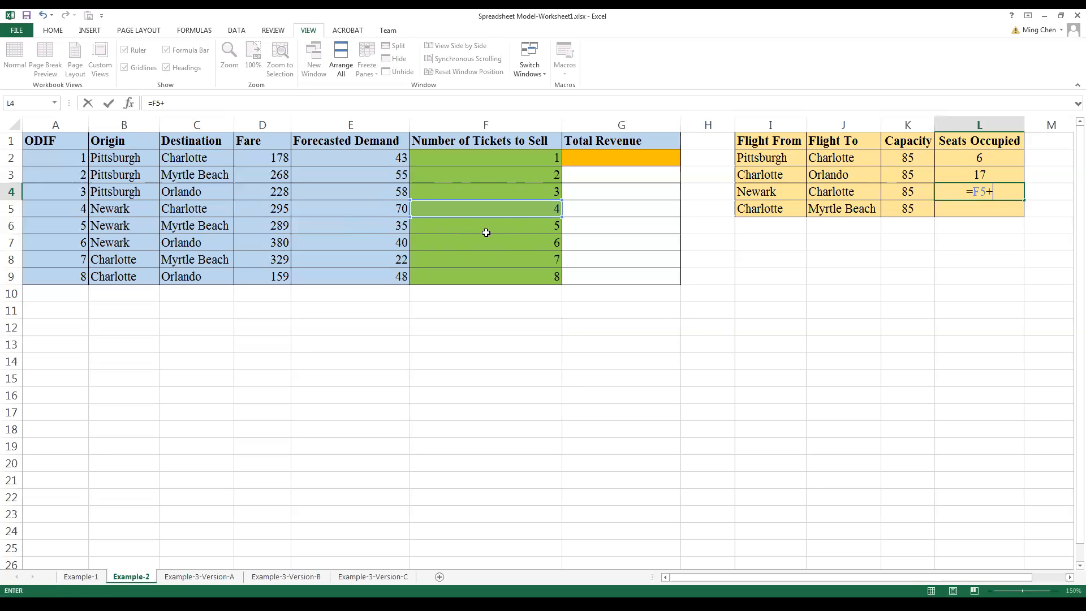
left_click(501, 222)
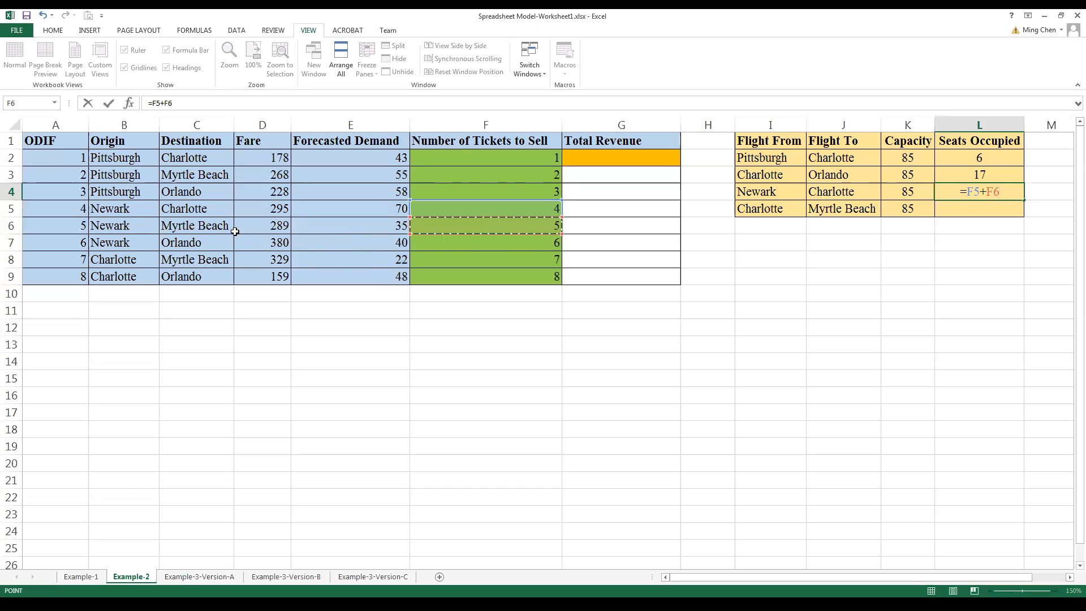
type("+")
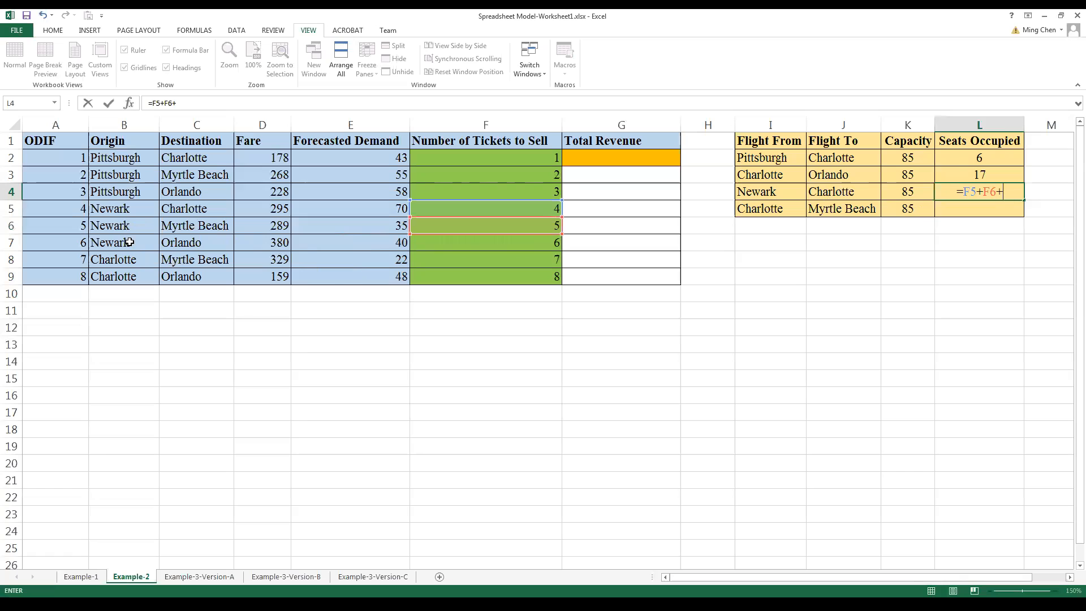
left_click(452, 243)
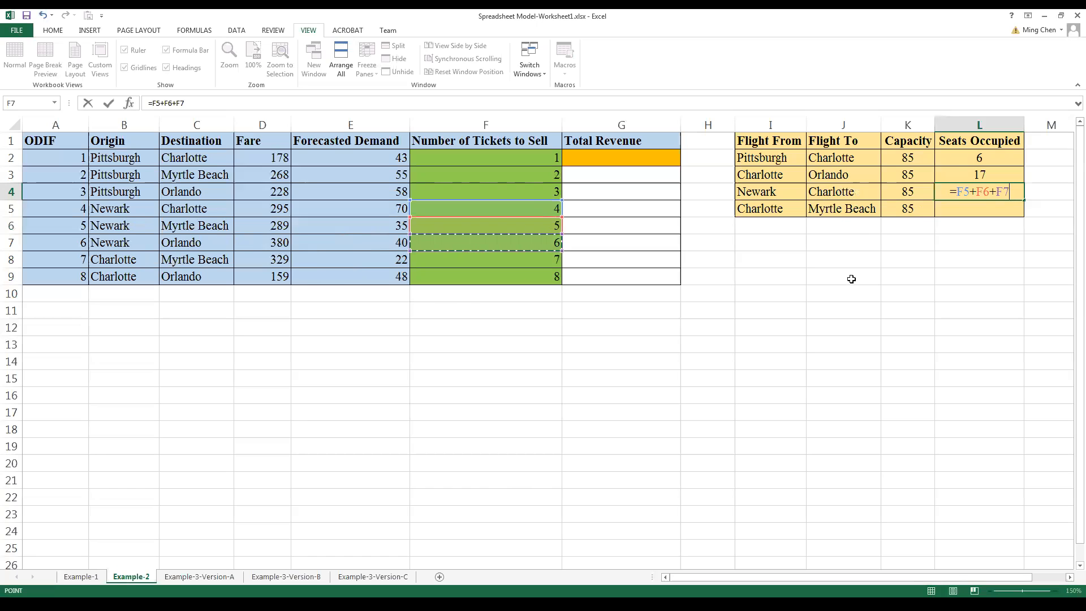
key("Return")
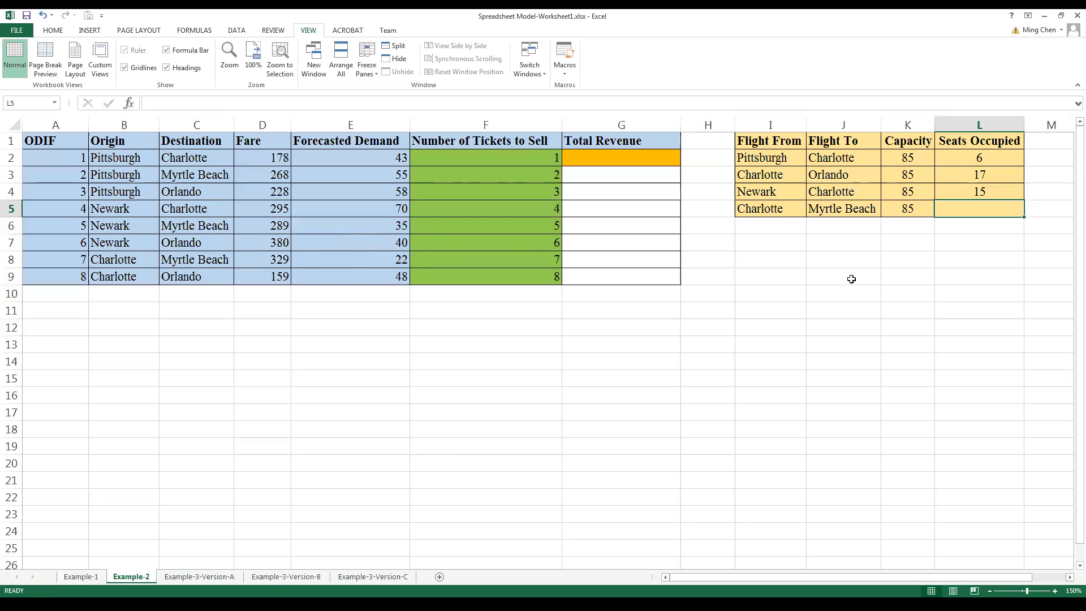
Step: Enter the formula =F8+F3+F6 in L5 to compute the seats occupied on the Charlotte to Myrtle Beach flight
type("=")
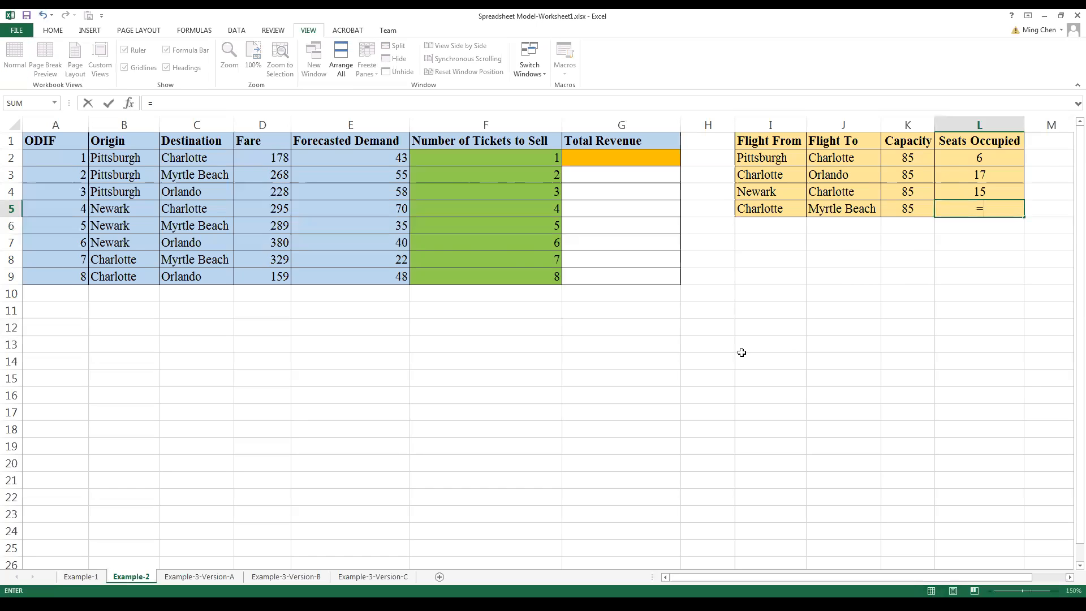
left_click(512, 263)
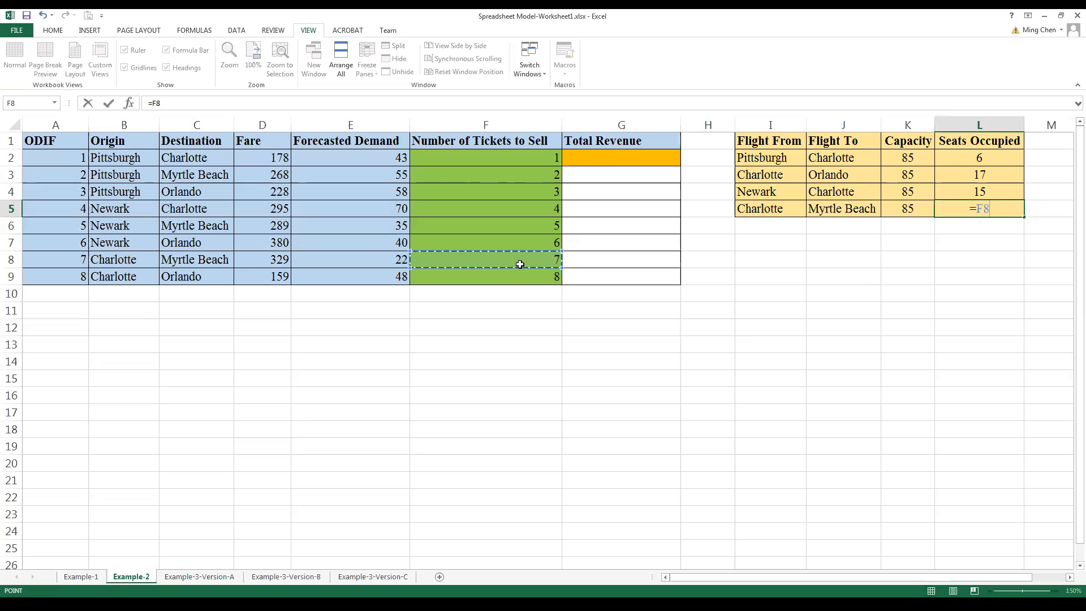
type("+")
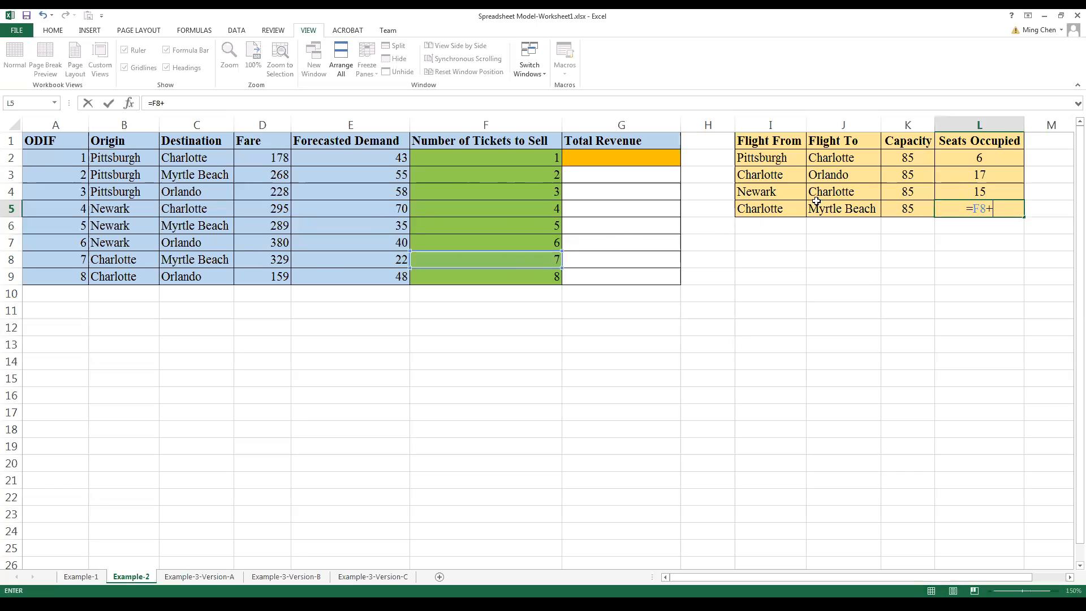
left_click(493, 174)
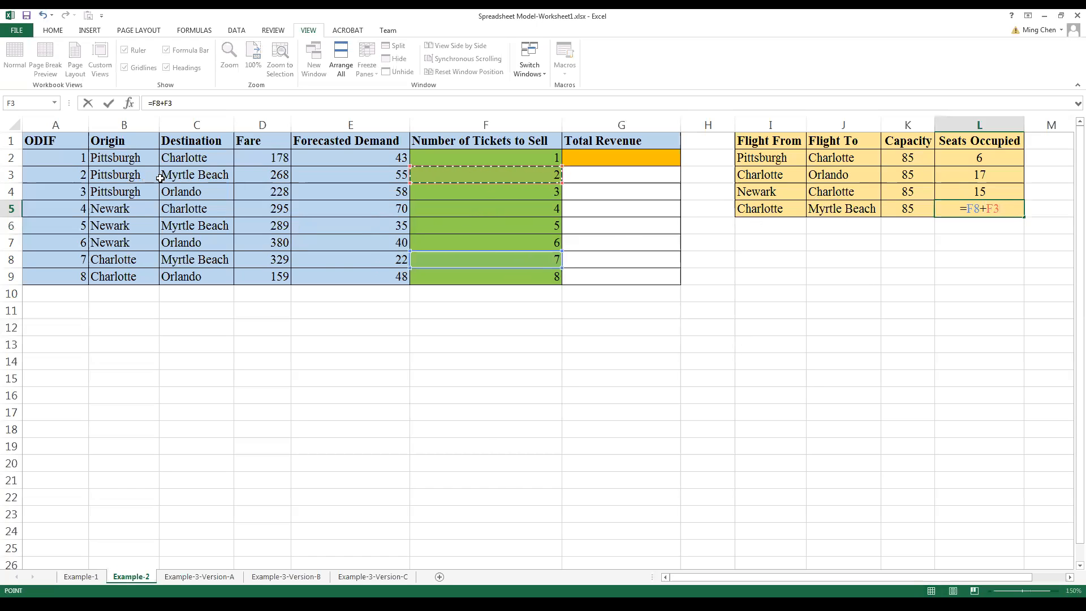
type("+")
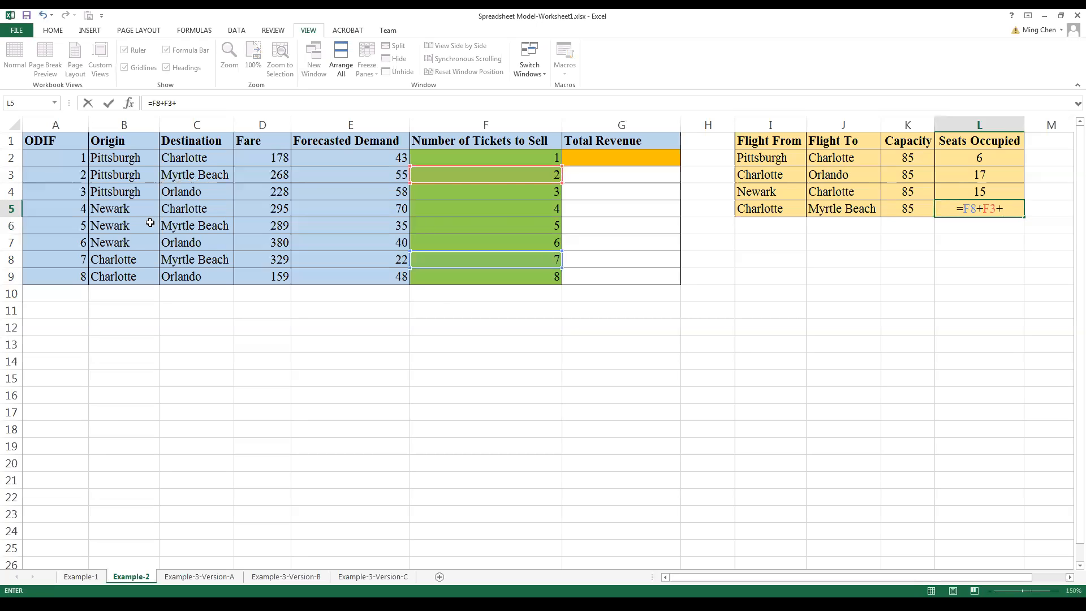
left_click(444, 229)
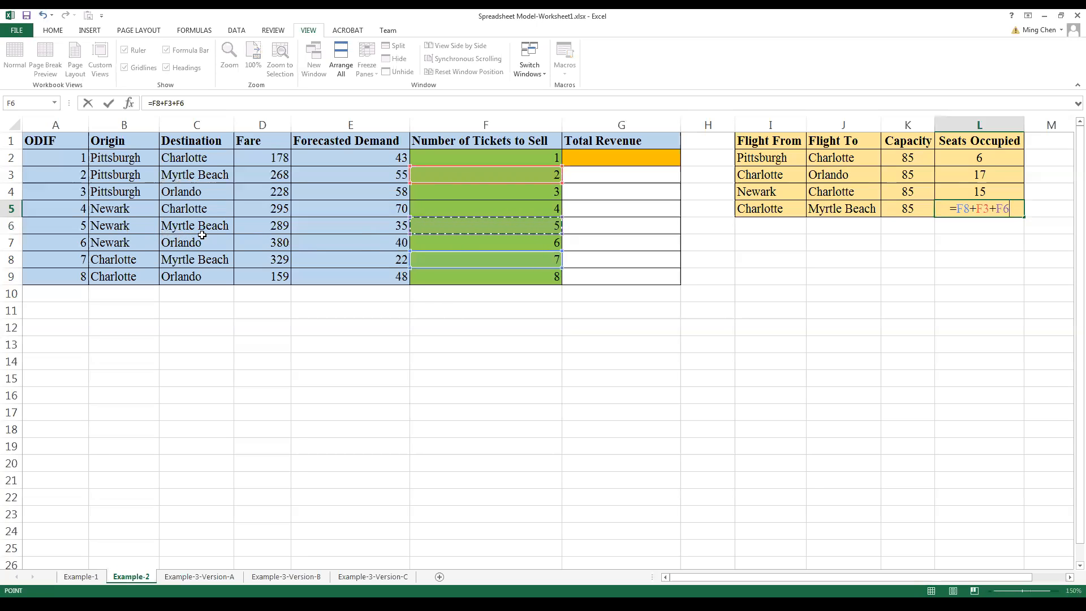
key("Return")
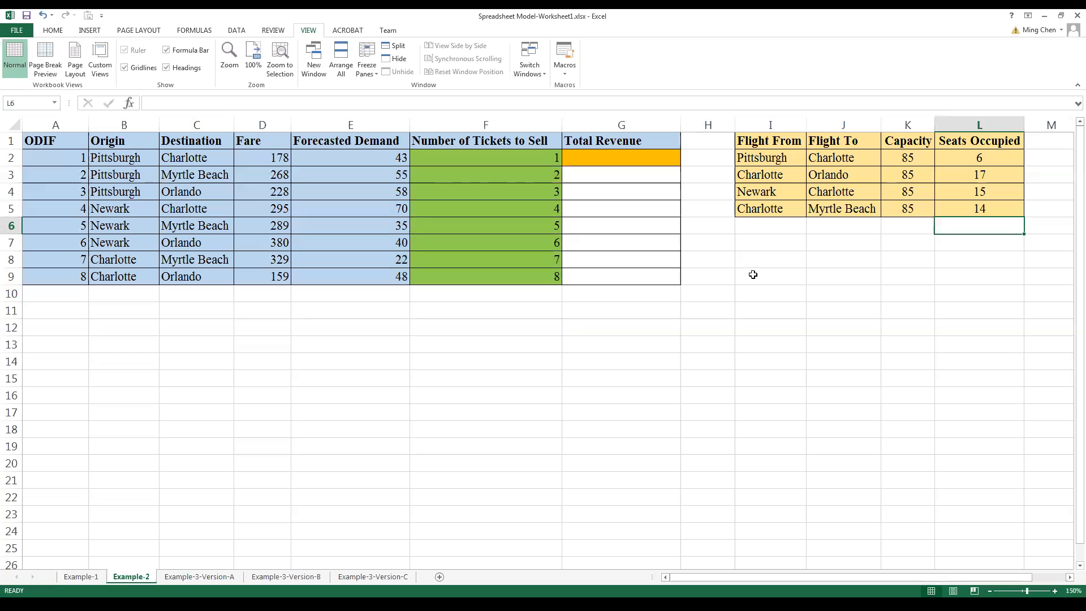
Step: Examine how the ticket quantities in F2:F9 relate to the seats occupied in L2:L5 and the Total Revenue cell G2
left_click_drag(540, 157, 535, 274)
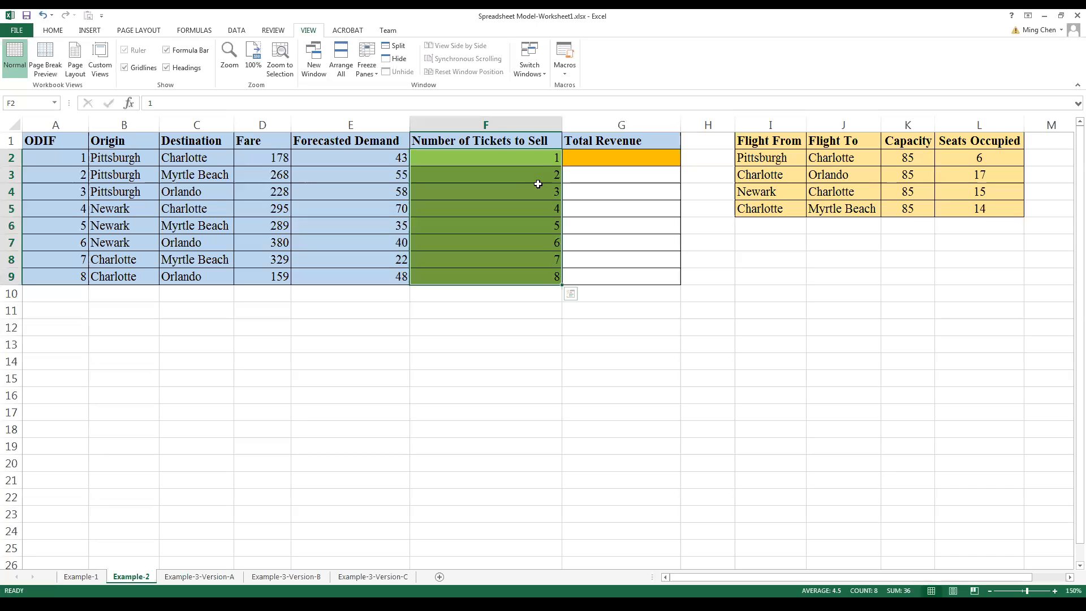
left_click_drag(540, 157, 533, 272)
left_click_drag(985, 159, 985, 211)
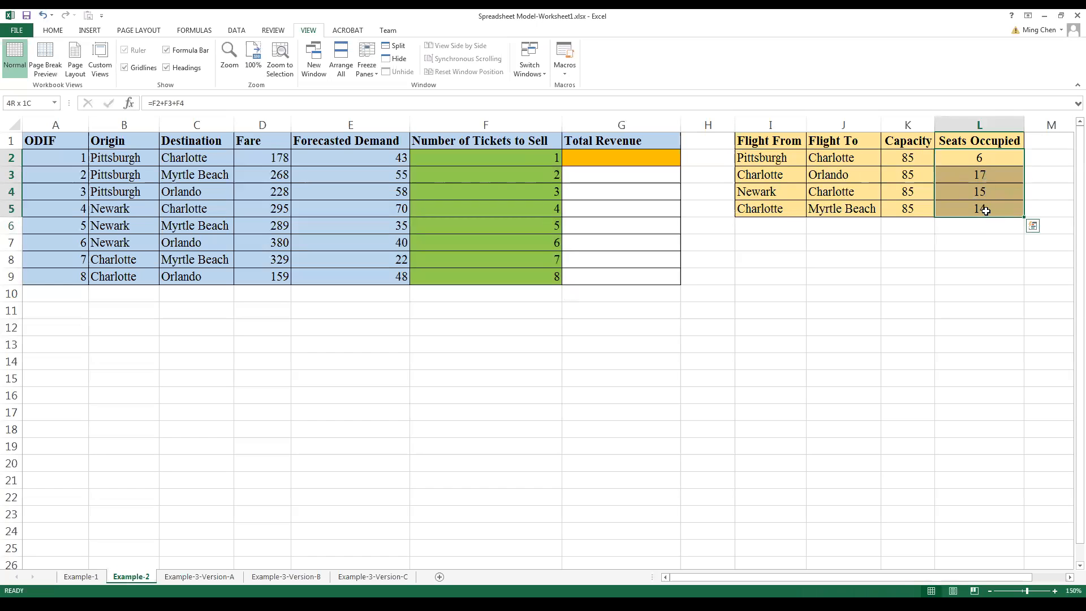
left_click(996, 160)
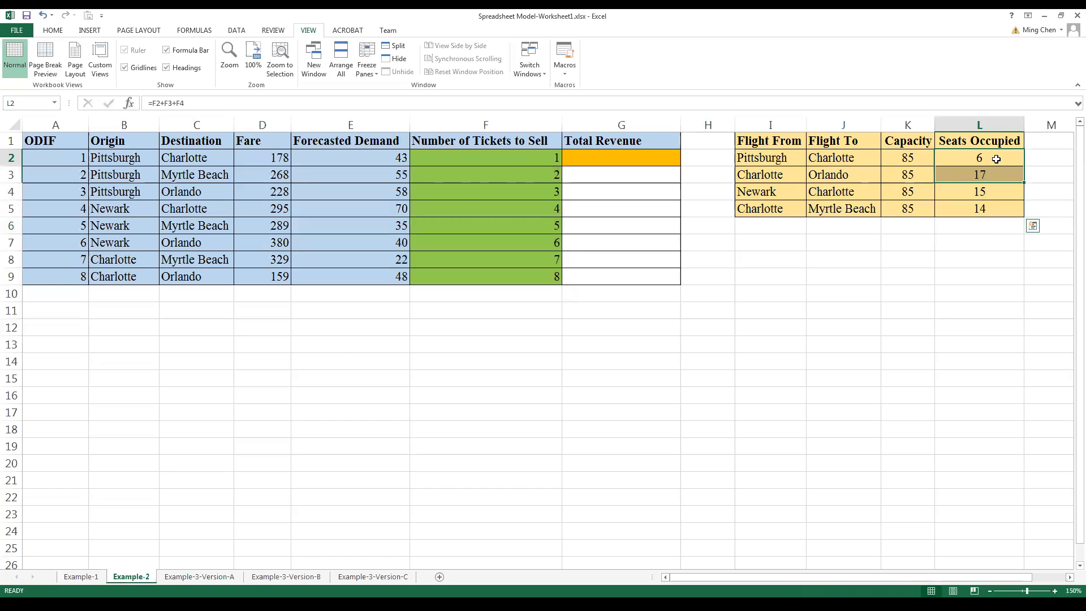
left_click(993, 175)
left_click(992, 193)
left_click(992, 205)
left_click(991, 191)
left_click(992, 171)
left_click_drag(994, 160, 995, 204)
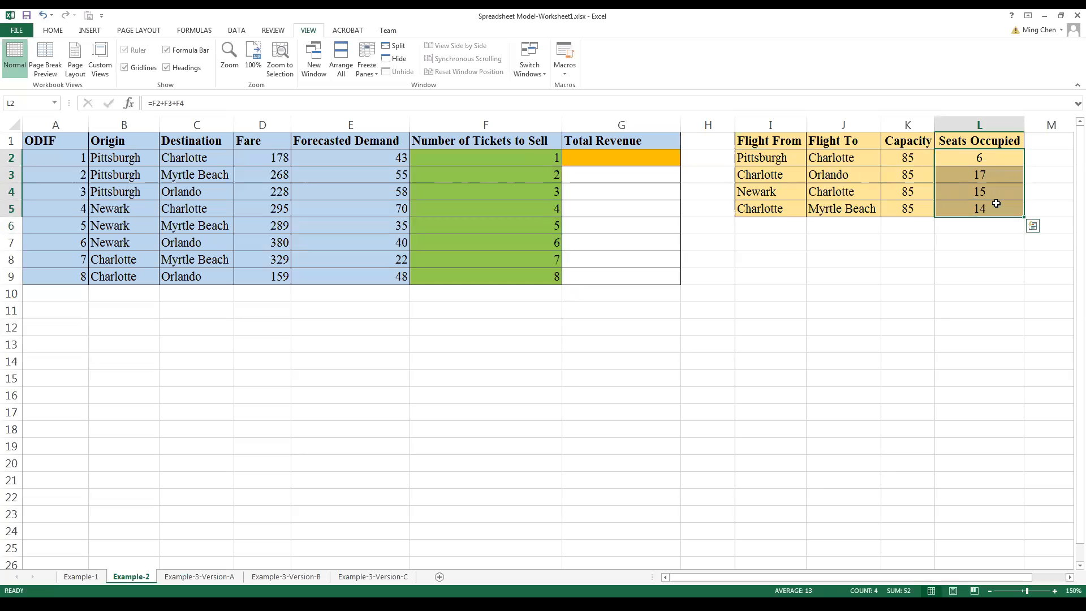
left_click_drag(988, 160, 988, 207)
left_click_drag(519, 160, 512, 275)
left_click_drag(515, 160, 509, 276)
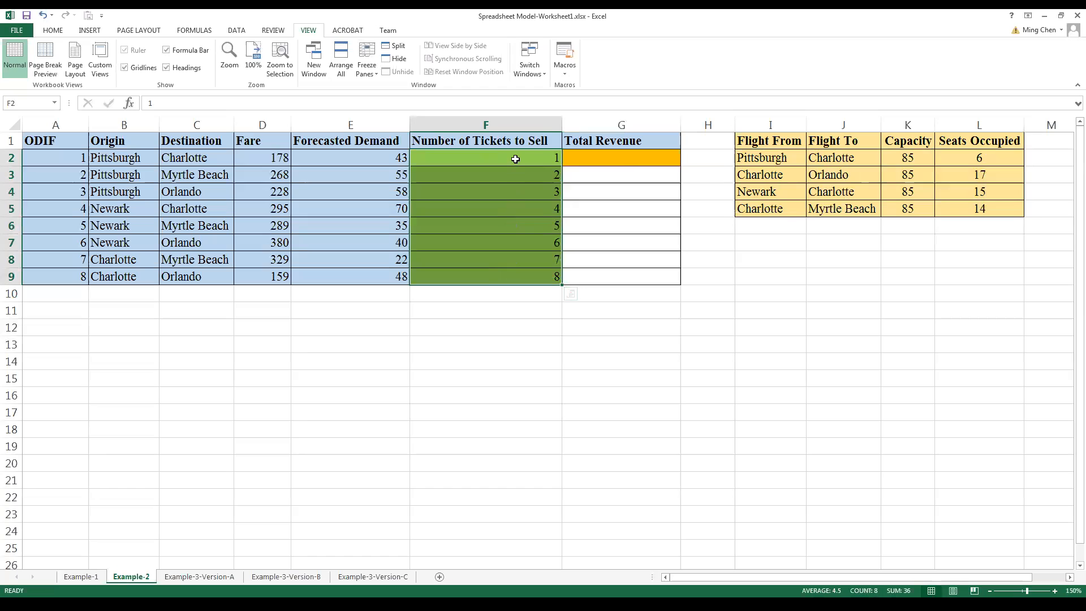
left_click_drag(515, 159, 512, 276)
left_click_drag(987, 159, 984, 212)
left_click_drag(961, 161, 963, 210)
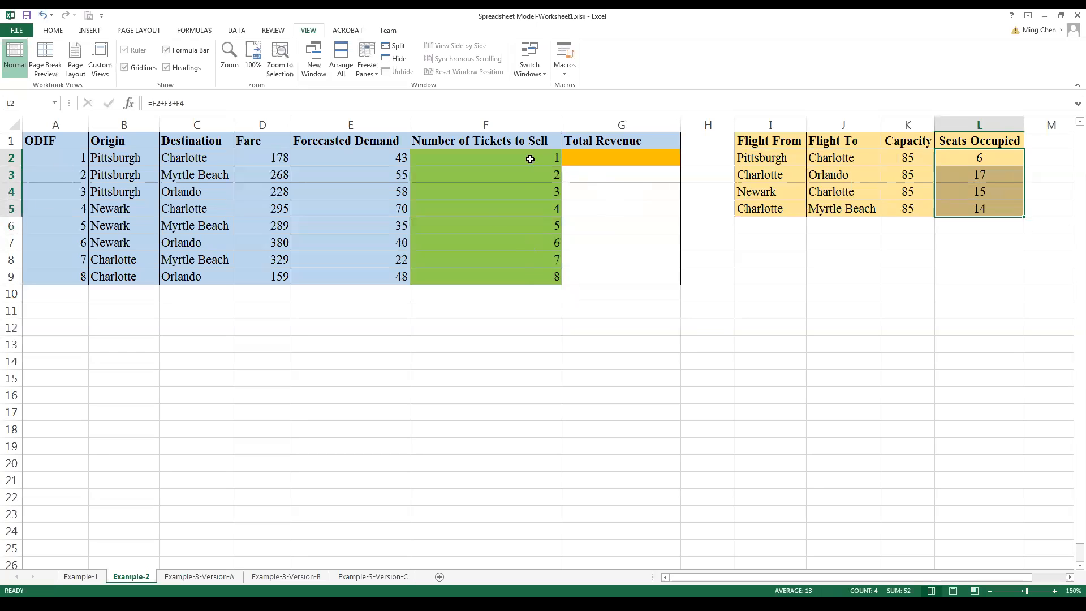
left_click(623, 158)
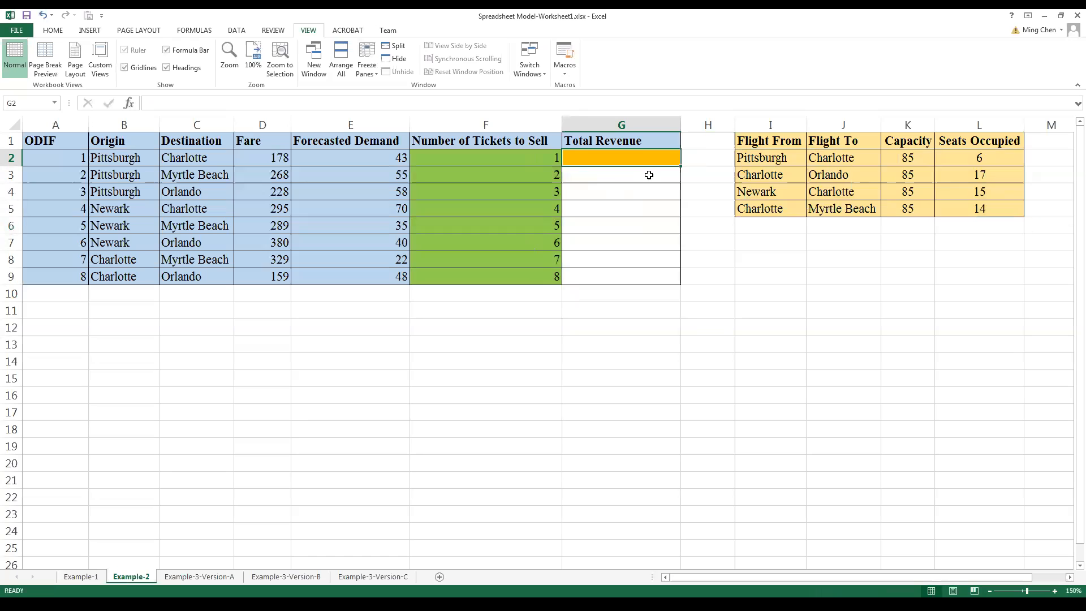
left_click_drag(532, 161, 539, 272)
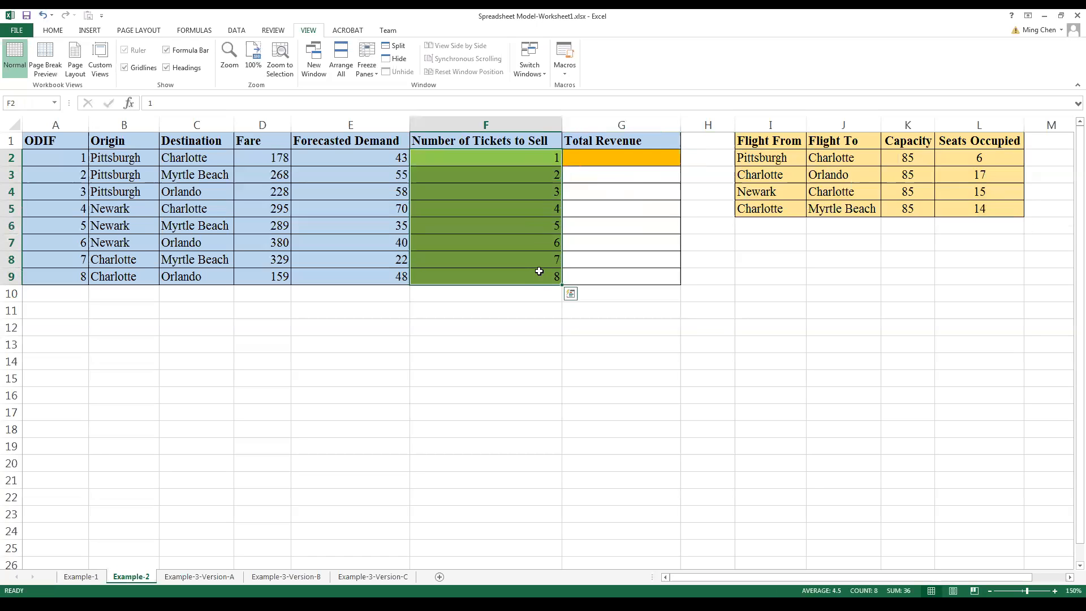
left_click(630, 160)
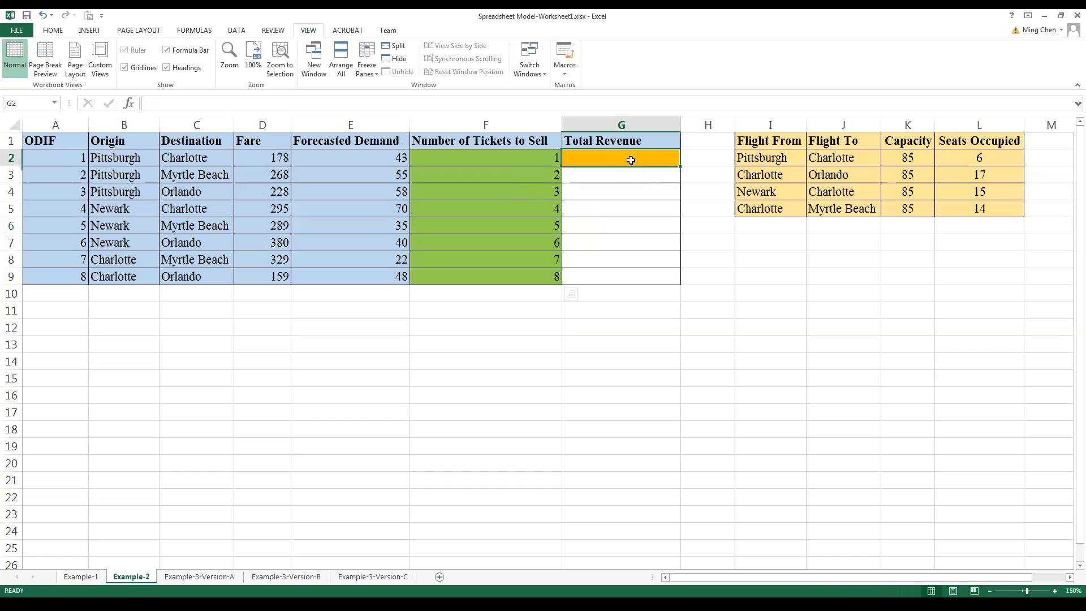
left_click_drag(528, 159, 521, 271)
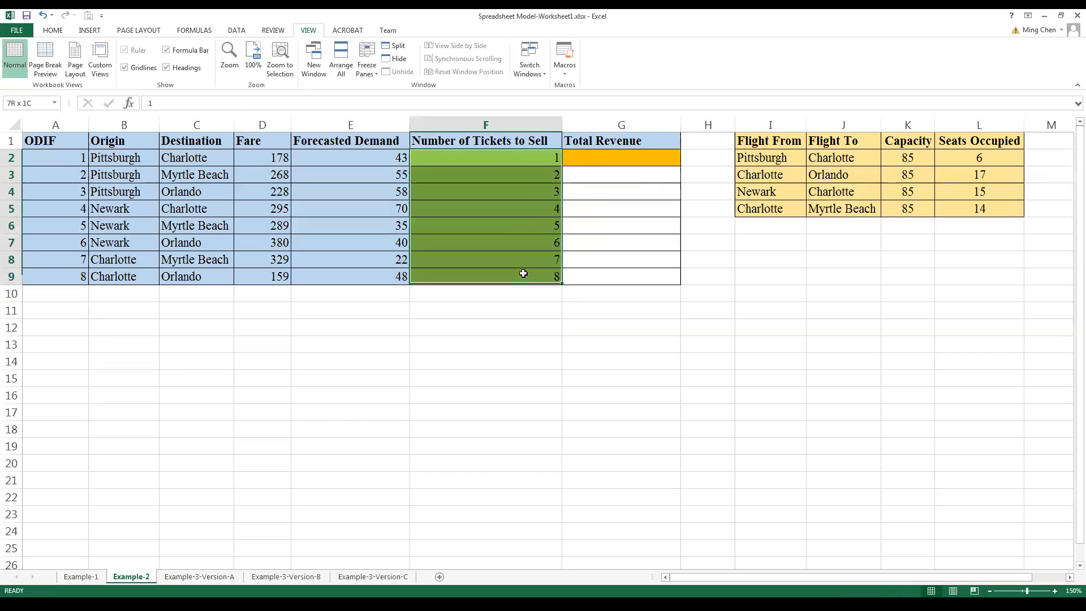
Step: Enter the formula =sumproduct(D2:D9,F2:F9) in G2 to compute the total revenue from fares and tickets sold
left_click(649, 158)
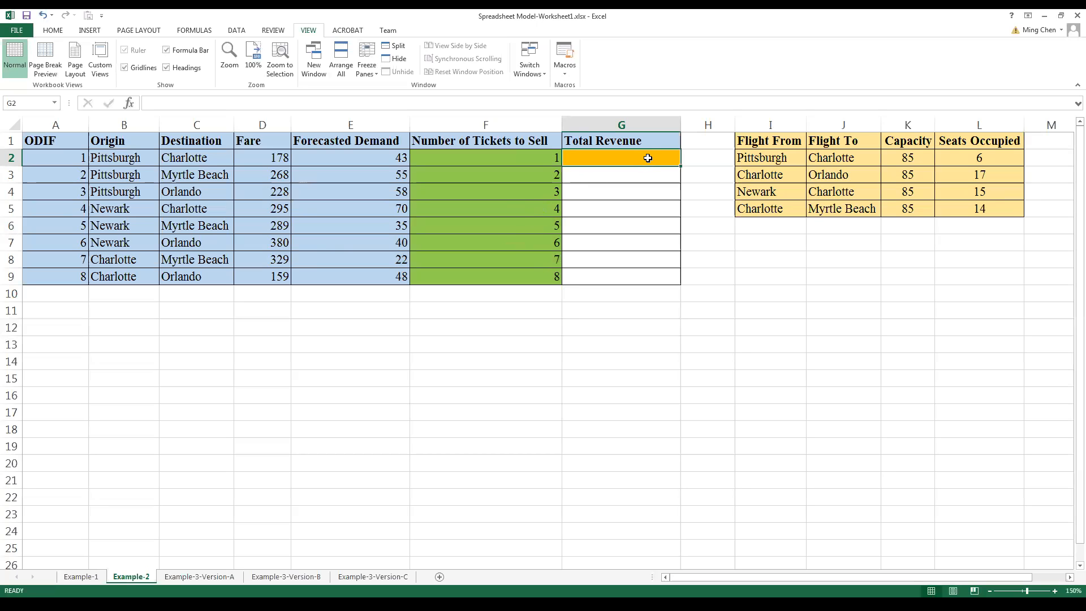
type("=")
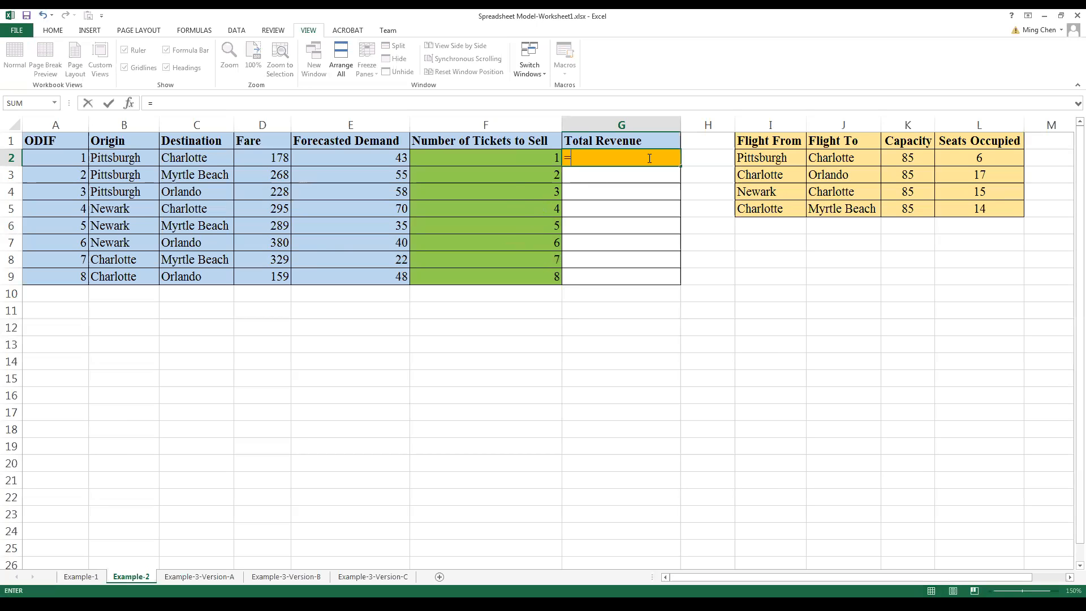
type("sumproduct")
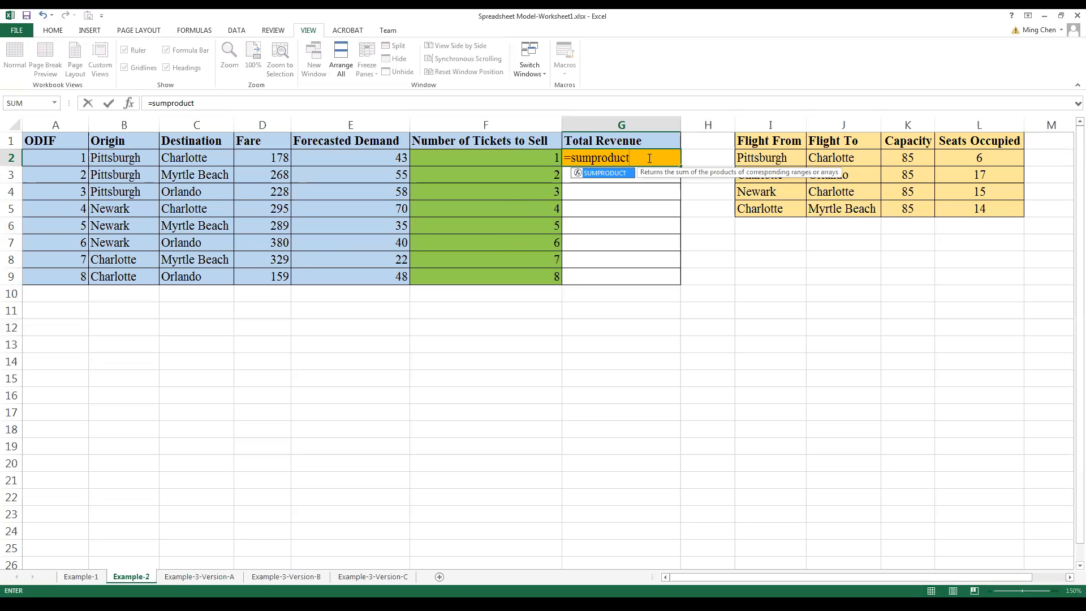
type("(")
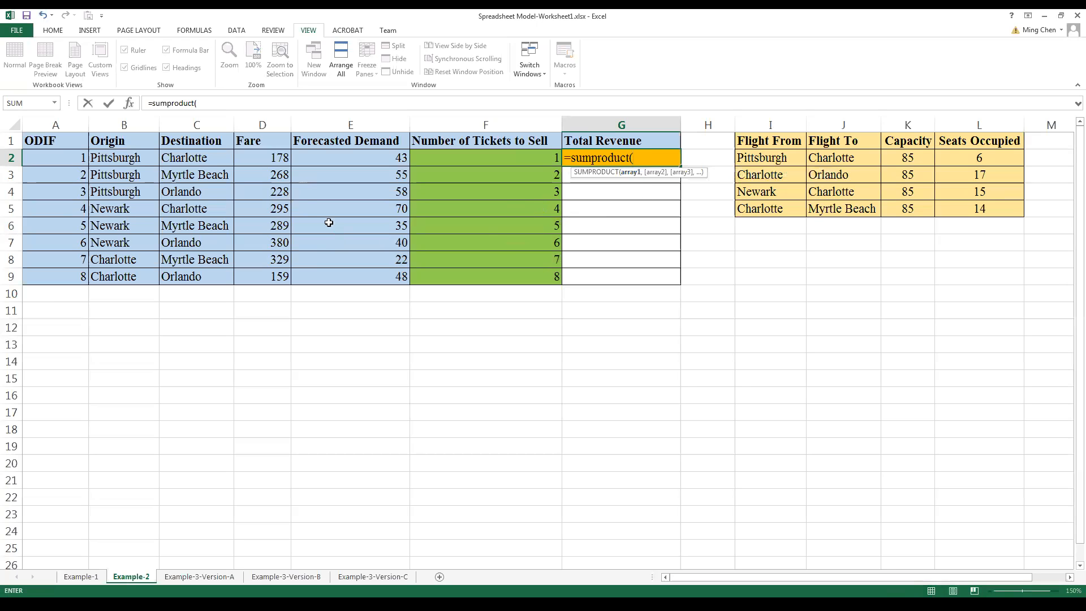
left_click(257, 165)
left_click_drag(256, 164, 259, 274)
type(",")
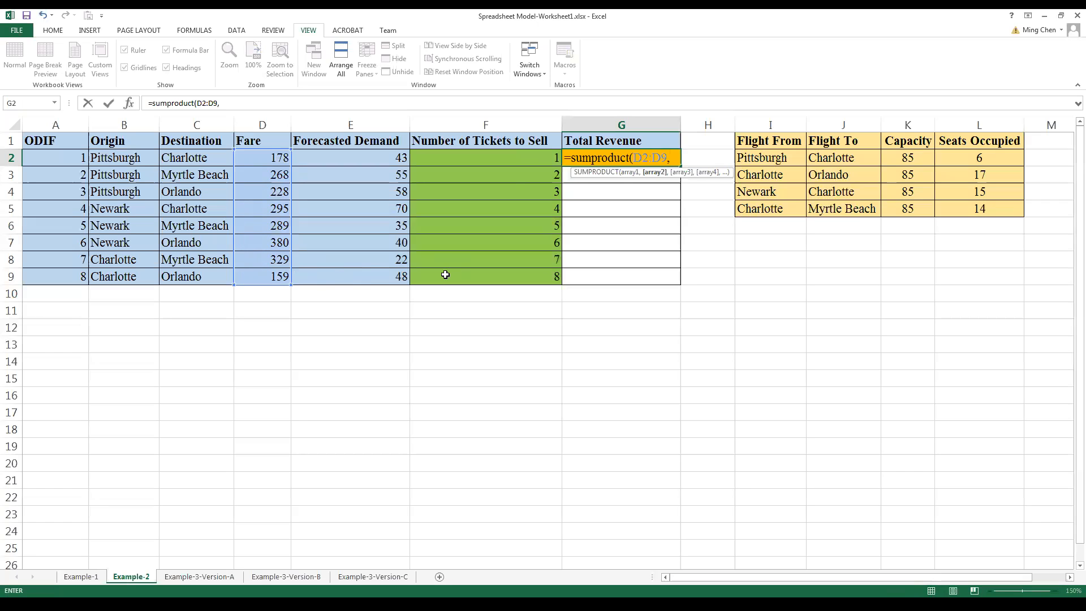
left_click(506, 162)
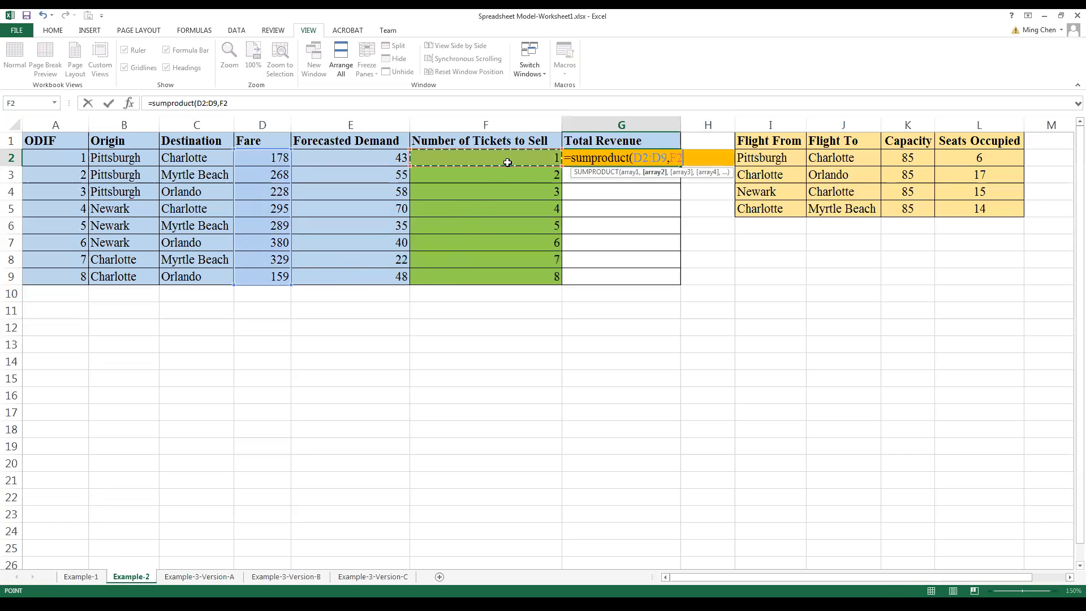
left_click_drag(508, 162, 498, 267)
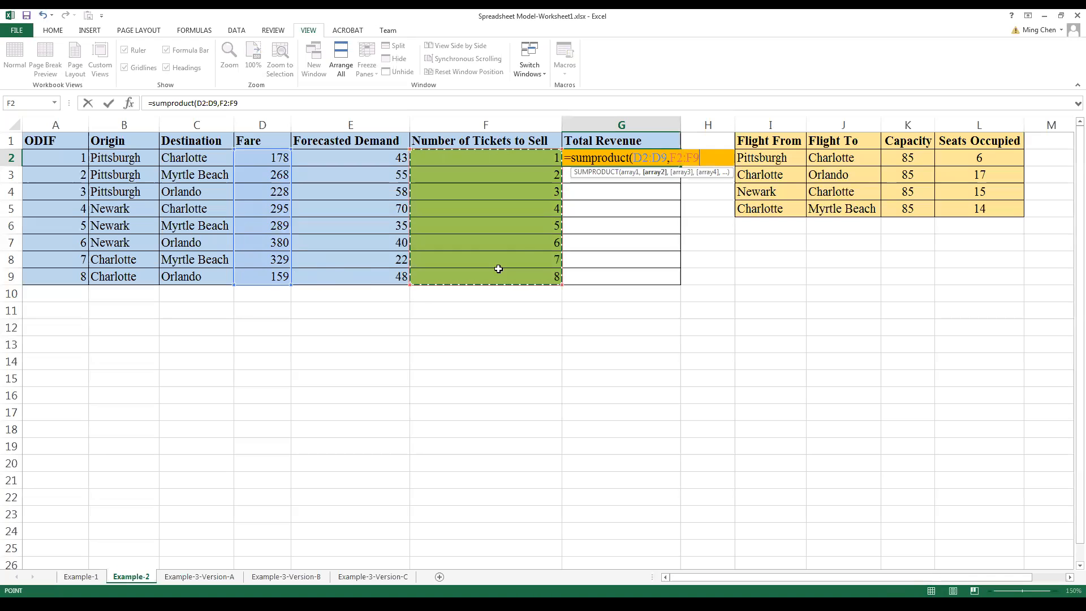
type(")")
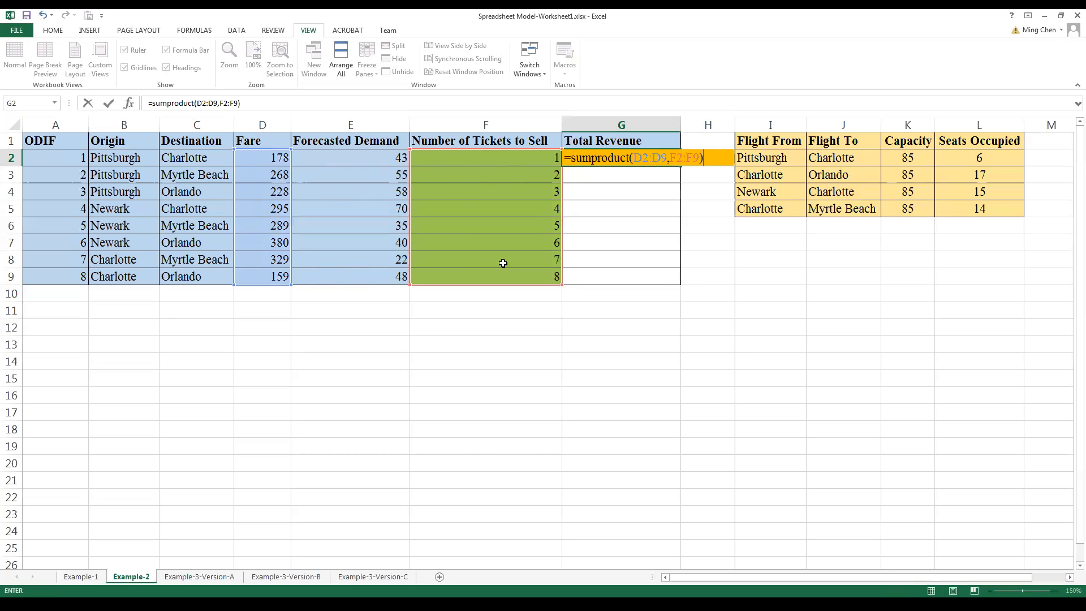
key("Return")
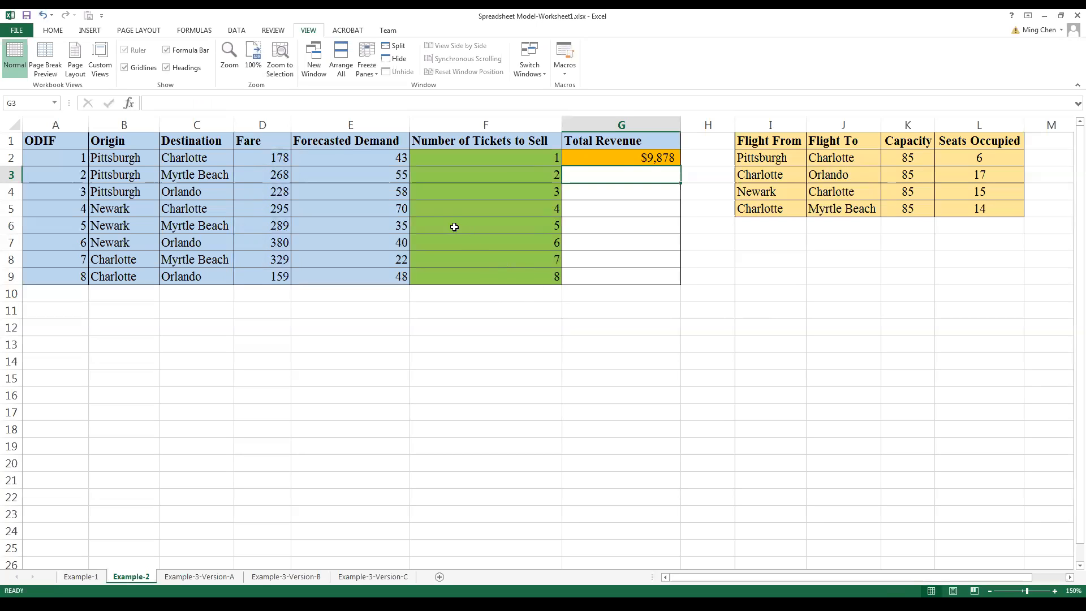
Step: Open Solver and set the Total Revenue cell G2 as the objective
left_click(236, 30)
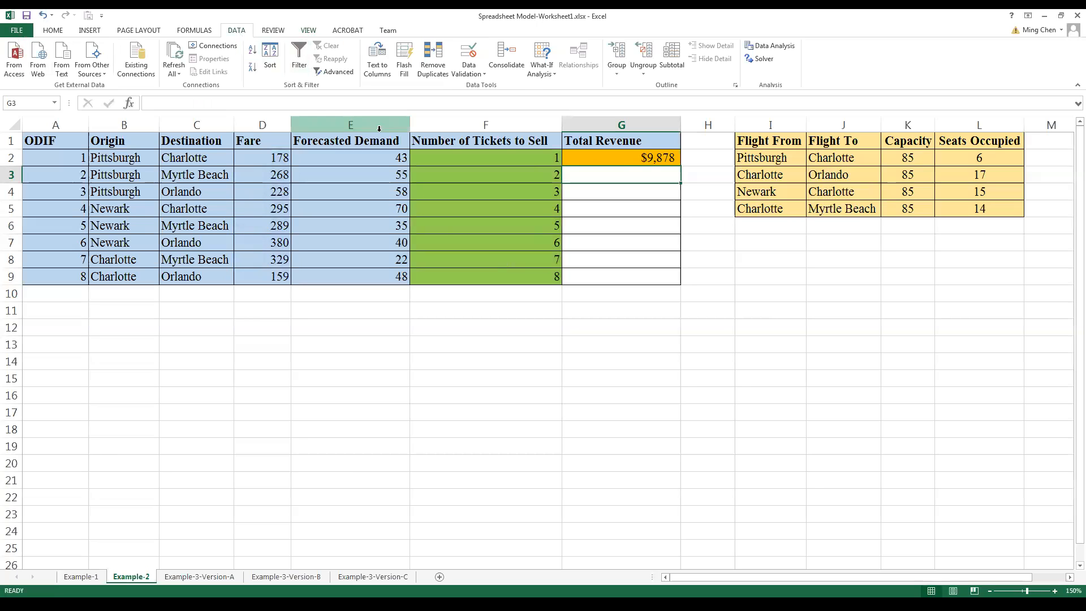
left_click(761, 60)
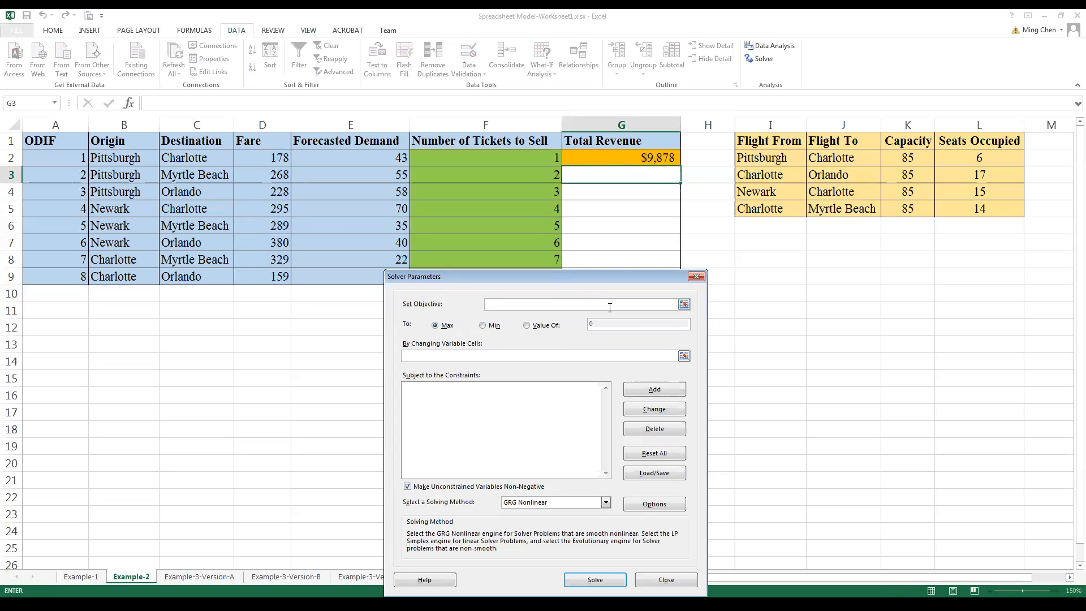
left_click(684, 306)
left_click(655, 160)
left_click(700, 289)
Step: Set Solver's changing variable cells to the Number of Tickets to Sell range F2:F9
left_click(683, 356)
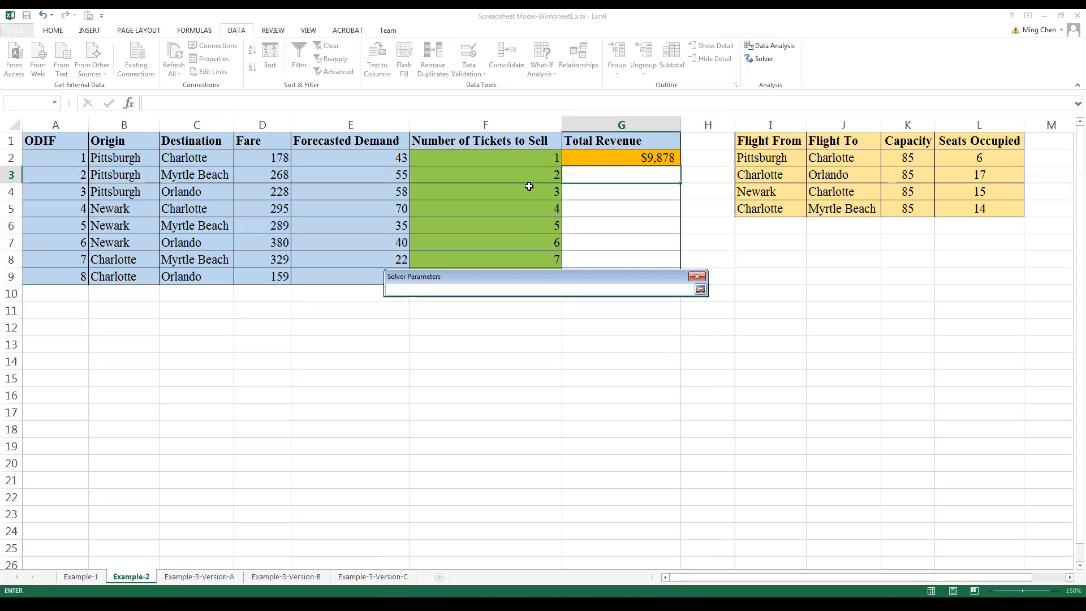
left_click_drag(543, 279, 554, 336)
left_click(517, 158)
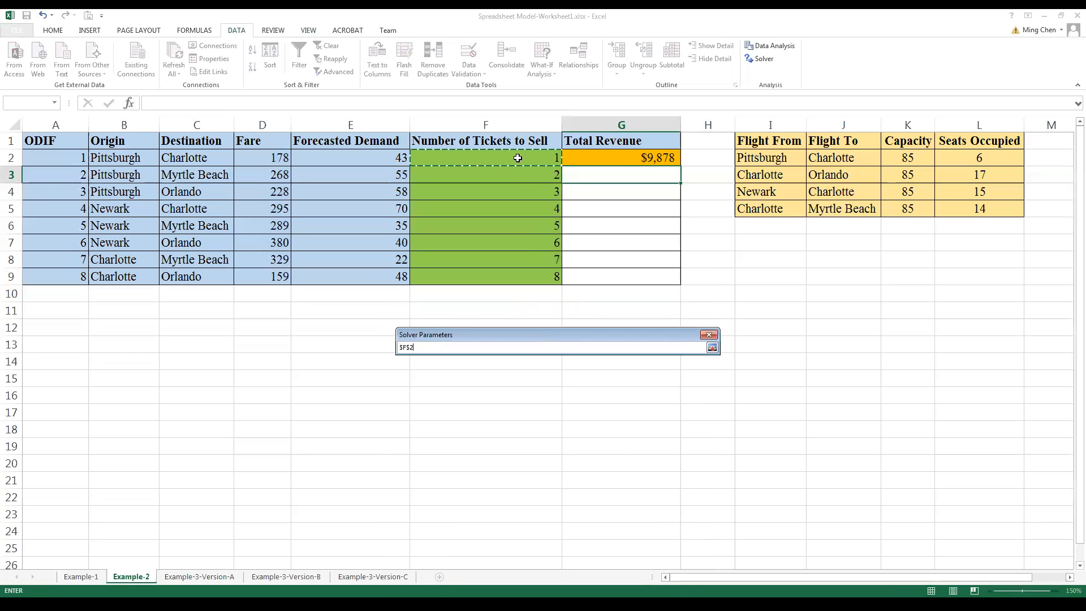
left_click_drag(517, 158, 525, 276)
left_click(712, 348)
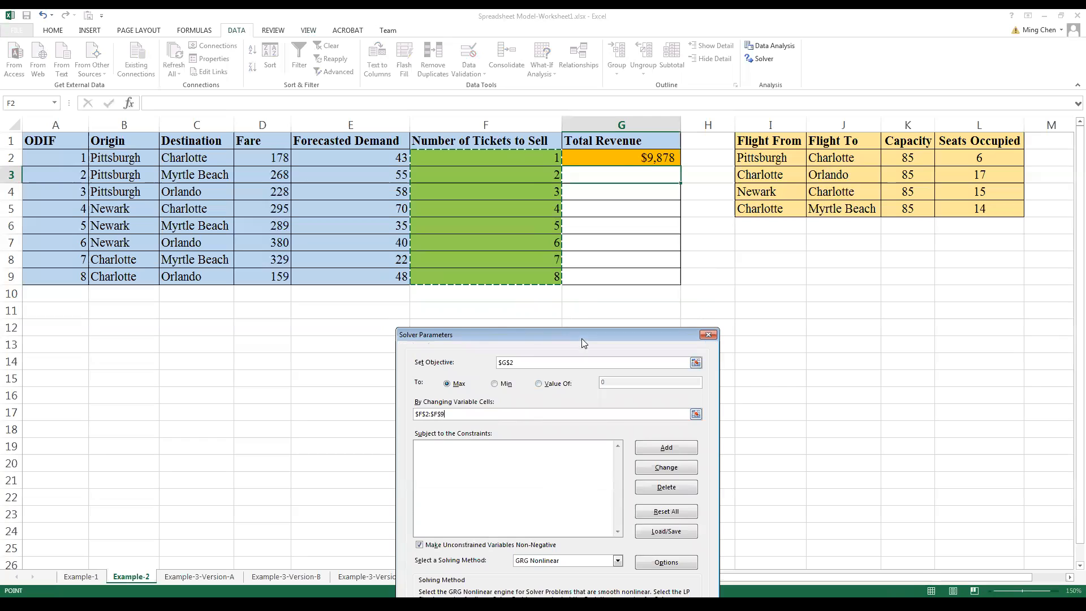
left_click_drag(581, 338, 566, 305)
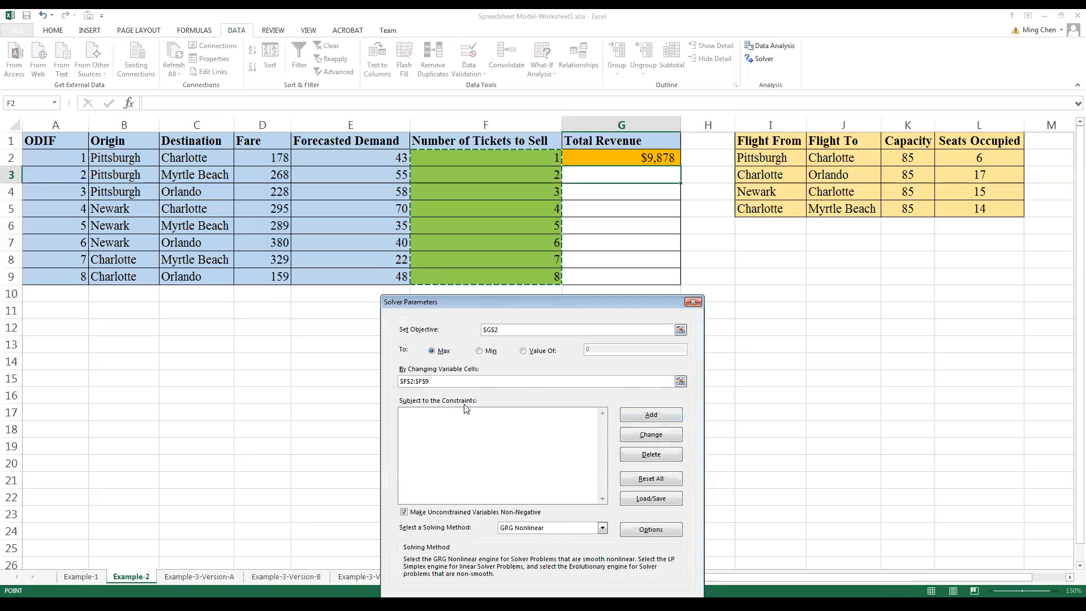
Step: Add a Solver constraint that keeps the Seats Occupied range L2:L5 <= the Capacity range K2:K5
left_click(648, 419)
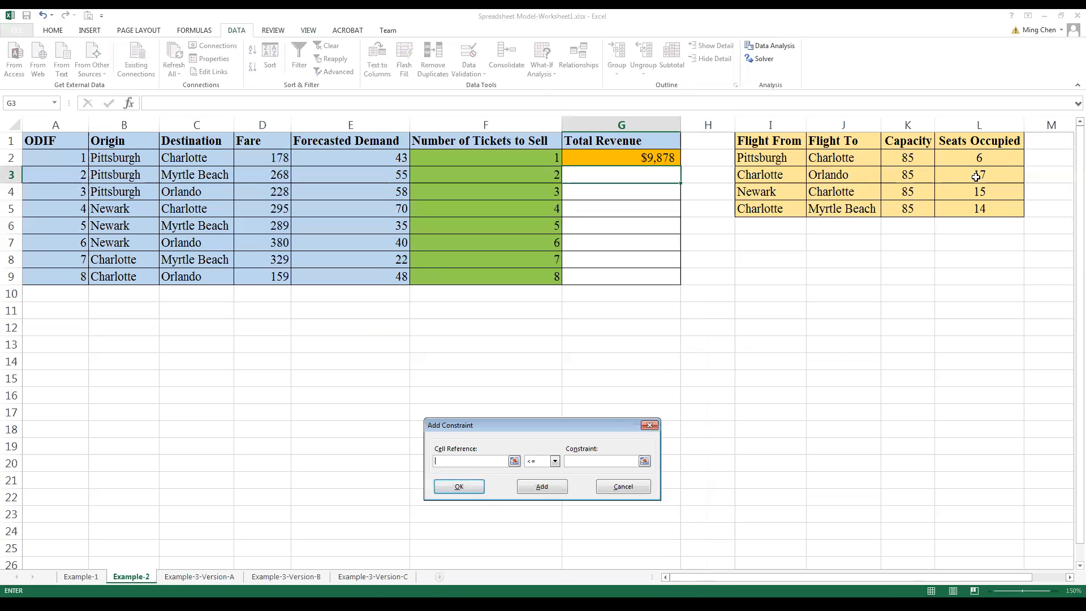
left_click(980, 157)
left_click_drag(979, 157, 980, 209)
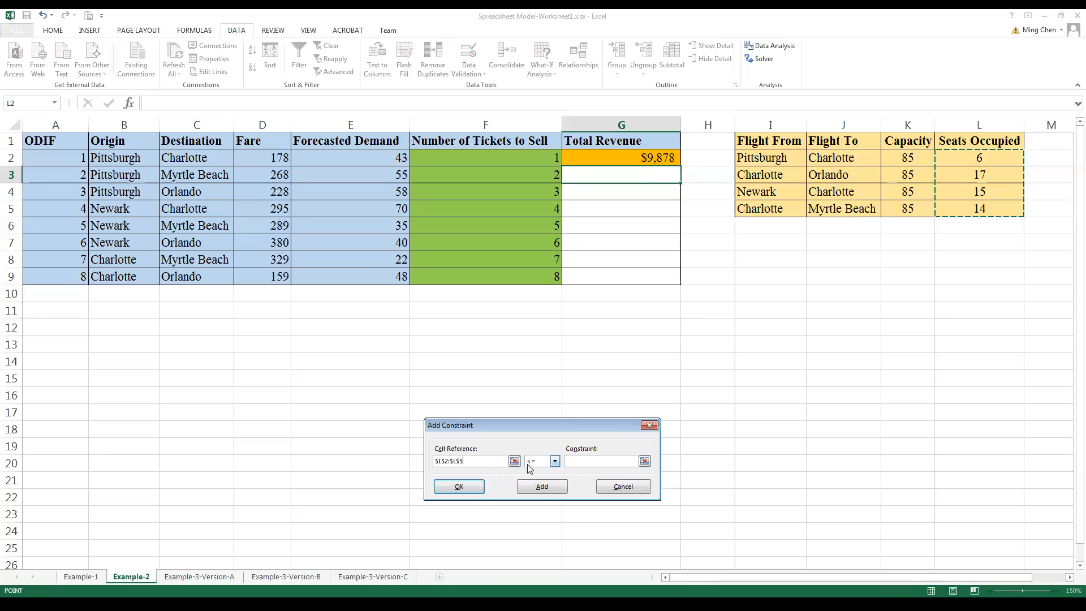
left_click(574, 461)
left_click(907, 157)
left_click_drag(907, 157, 907, 209)
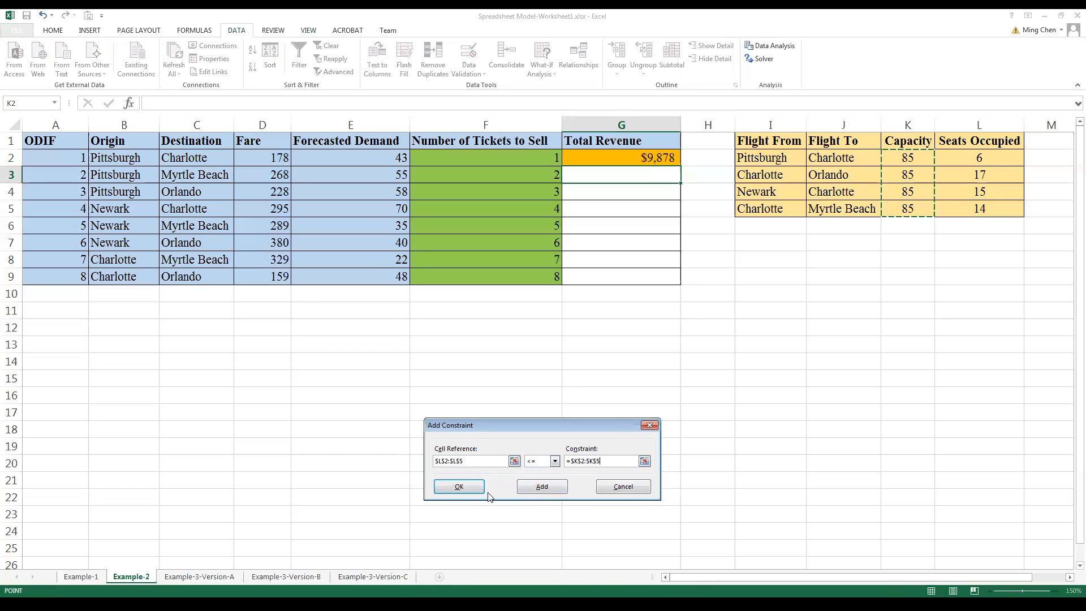
left_click(467, 488)
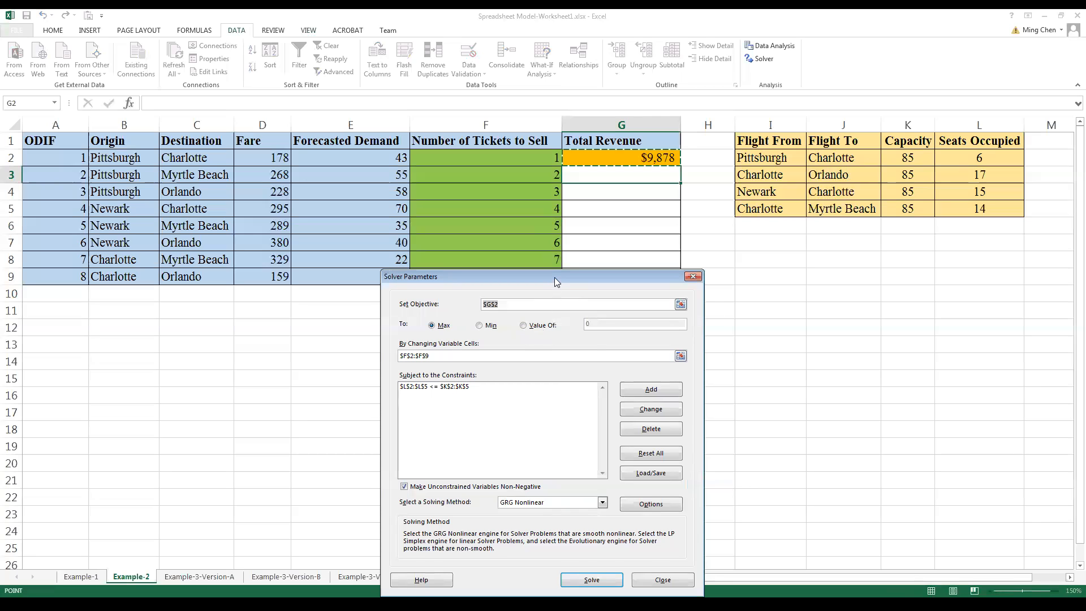
Step: Add a Solver constraint that keeps the Number of Tickets to Sell F2:F9 <= the Forecasted Demand E2:E9
left_click_drag(554, 277, 567, 311)
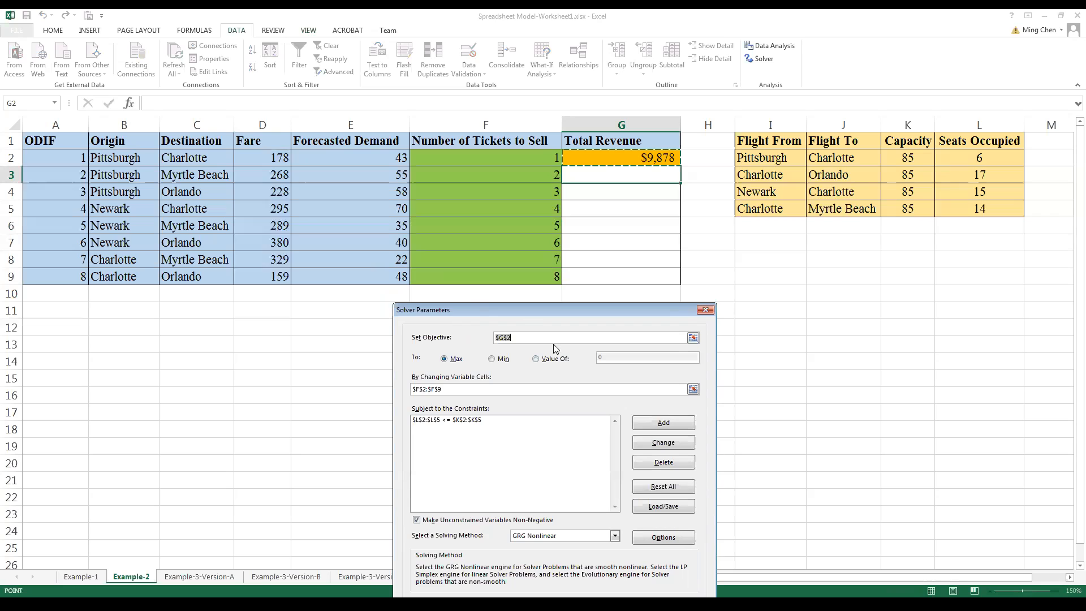
left_click(663, 424)
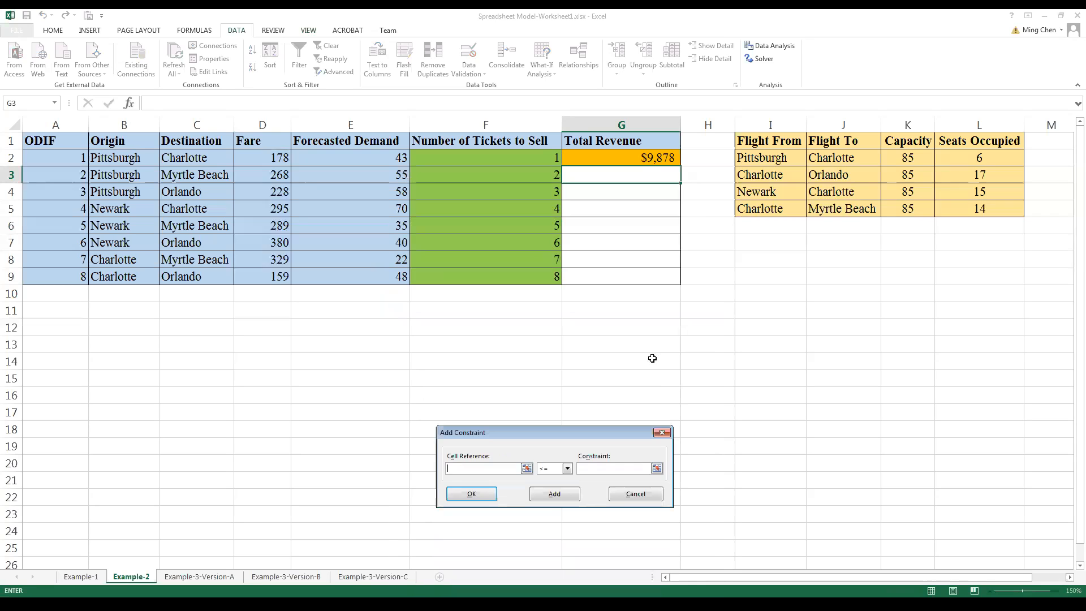
left_click(526, 156)
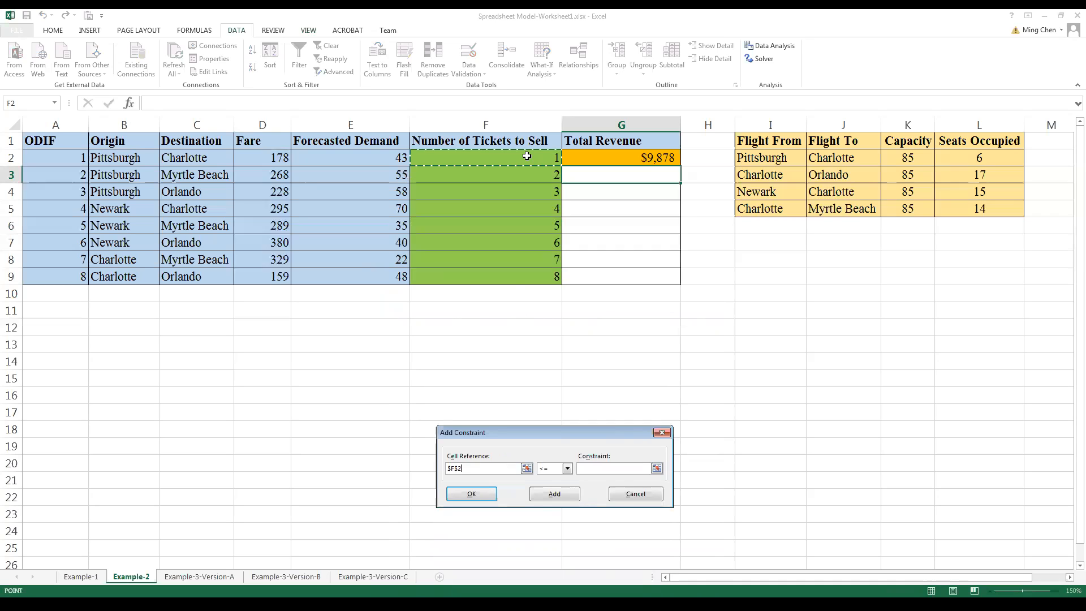
left_click_drag(526, 156, 526, 276)
left_click(613, 468)
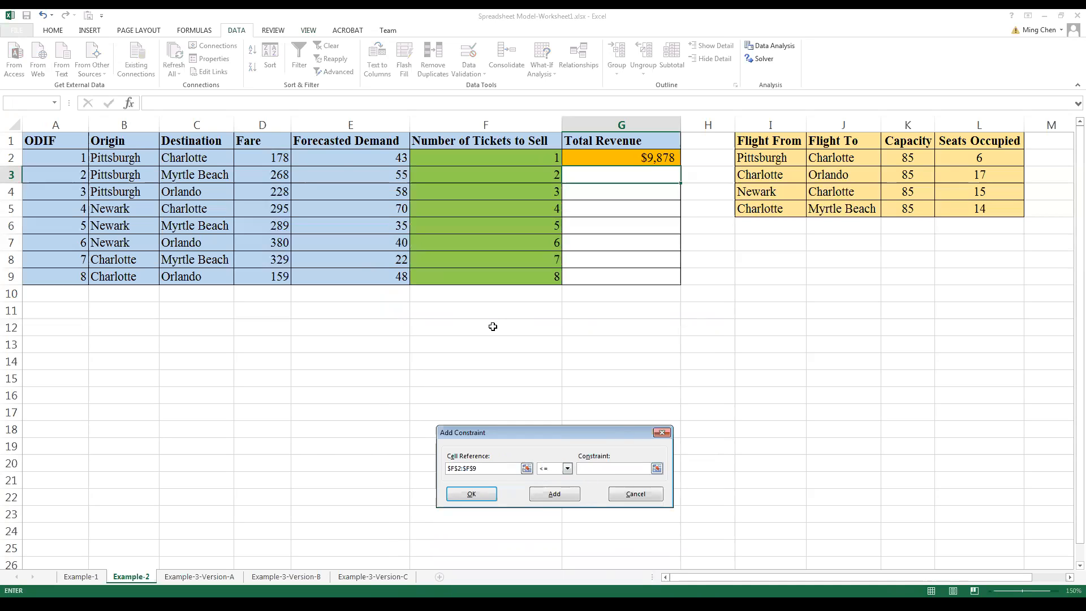
left_click(377, 154)
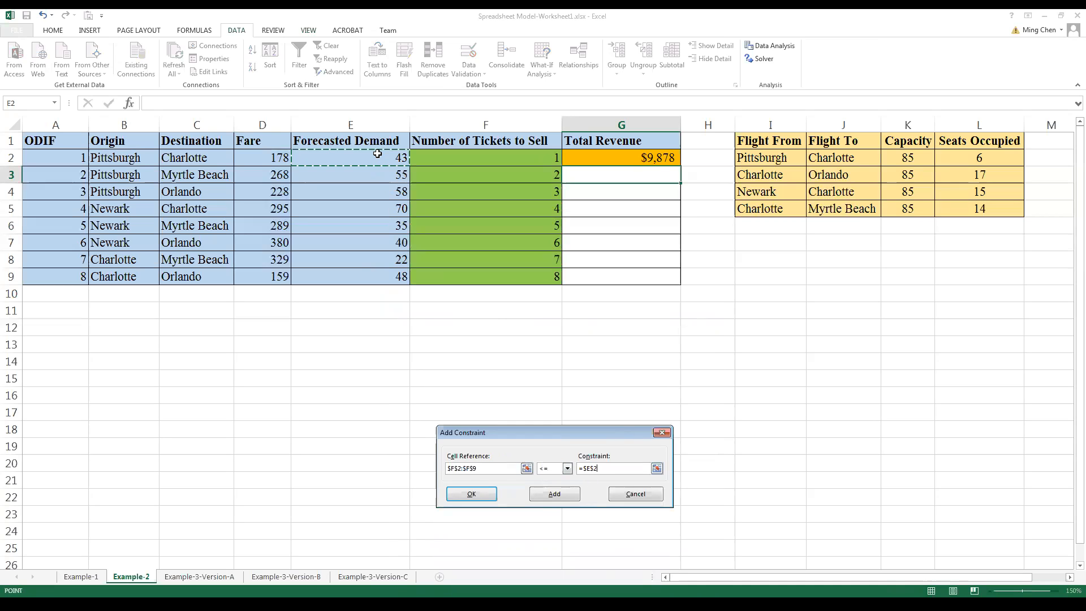
left_click_drag(377, 154, 377, 276)
left_click(471, 494)
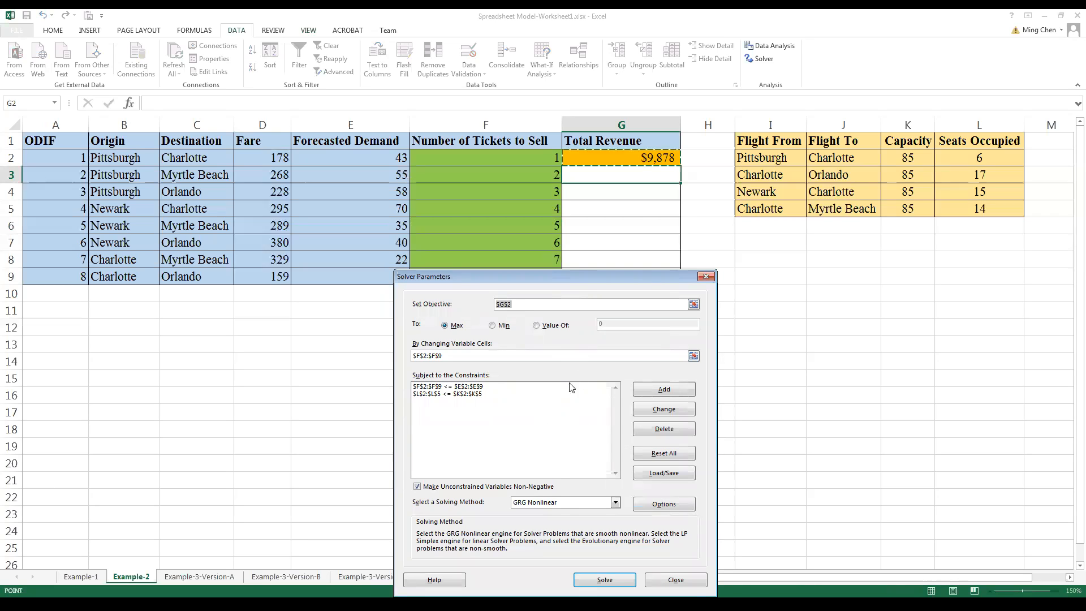
Step: Set the solving method to Simplex LP, solve the model and keep the Solver solution
left_click(577, 505)
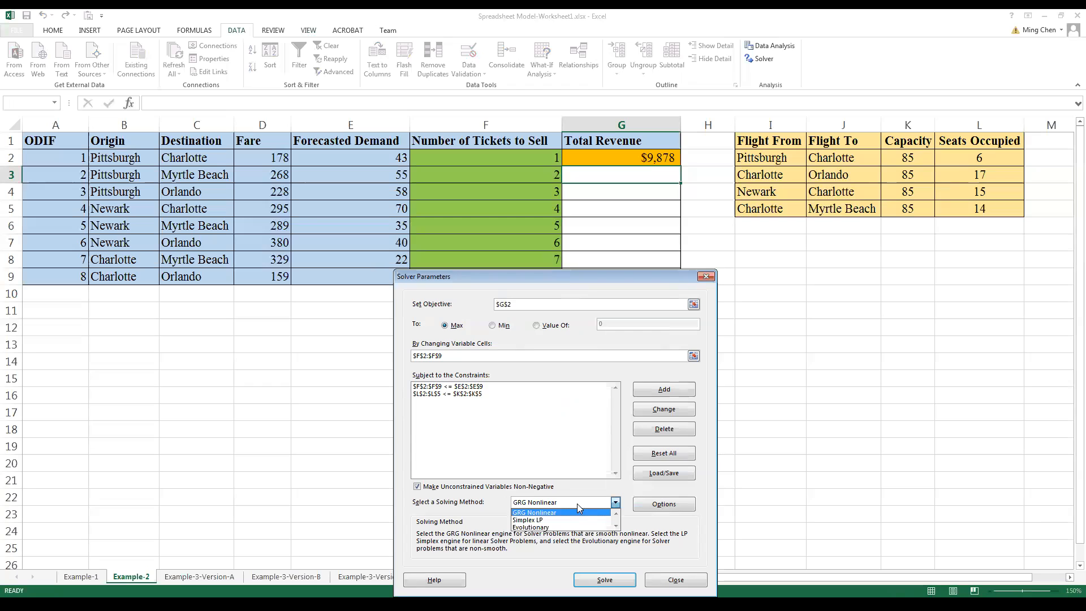
left_click(546, 524)
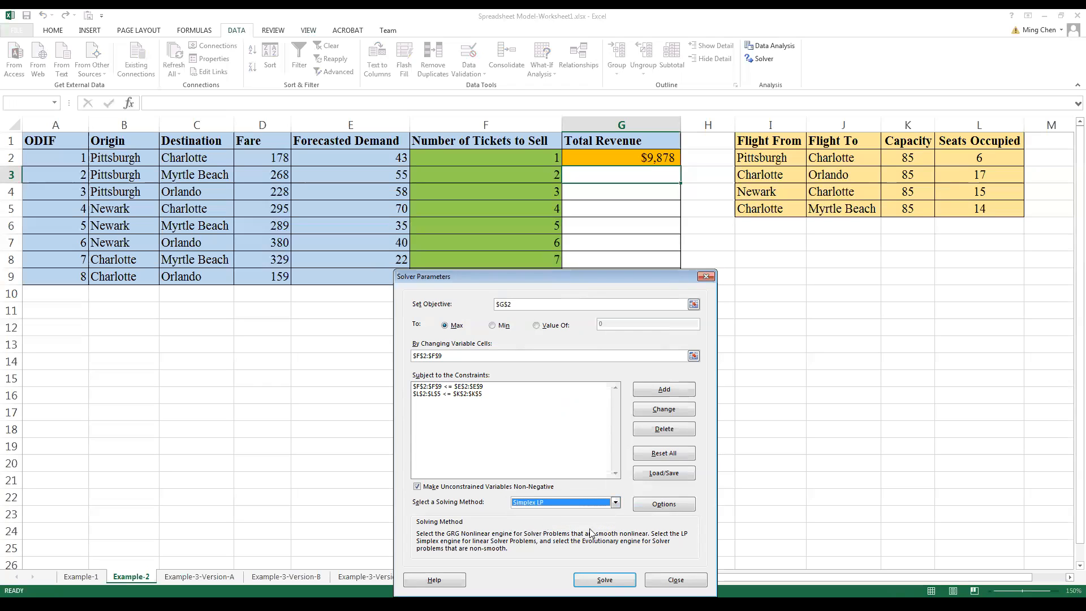
left_click(605, 581)
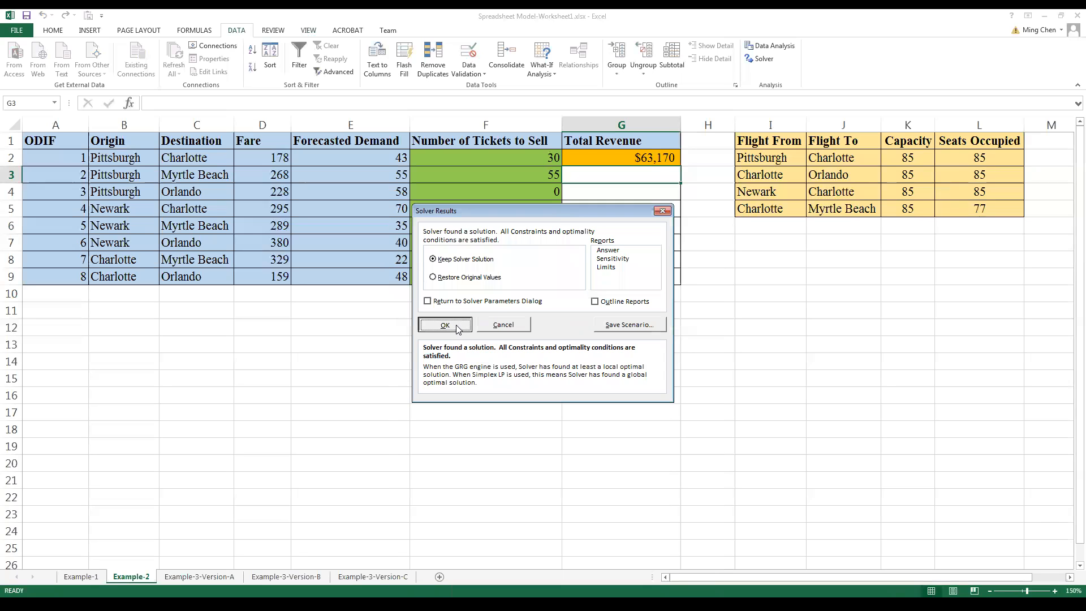
left_click(455, 326)
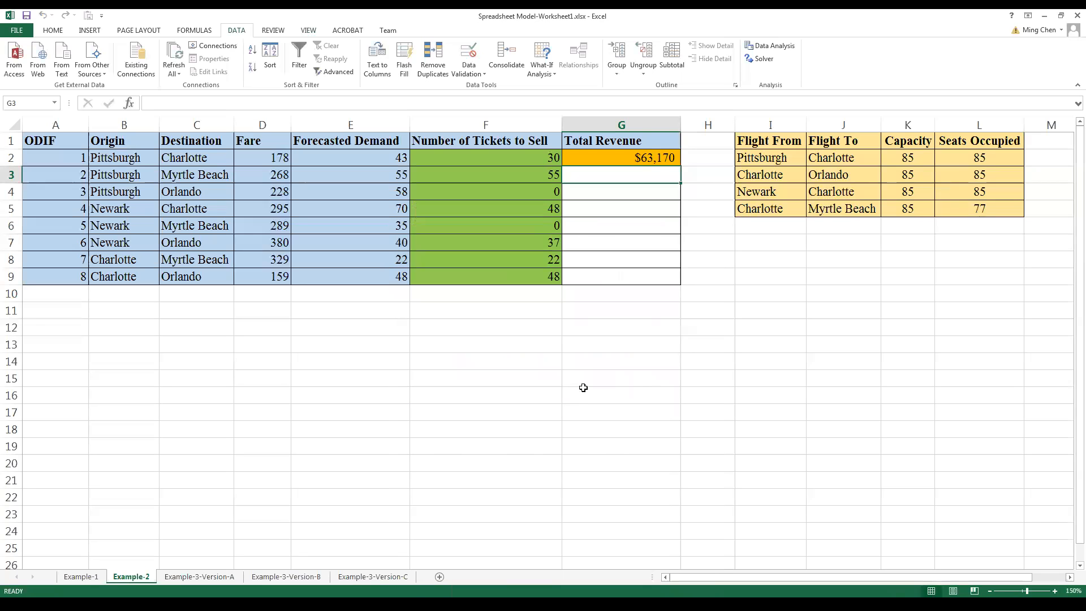
Step: Review the optimized ticket quantities, the Total Revenue cell G2 and the seats occupied per flight
left_click(626, 334)
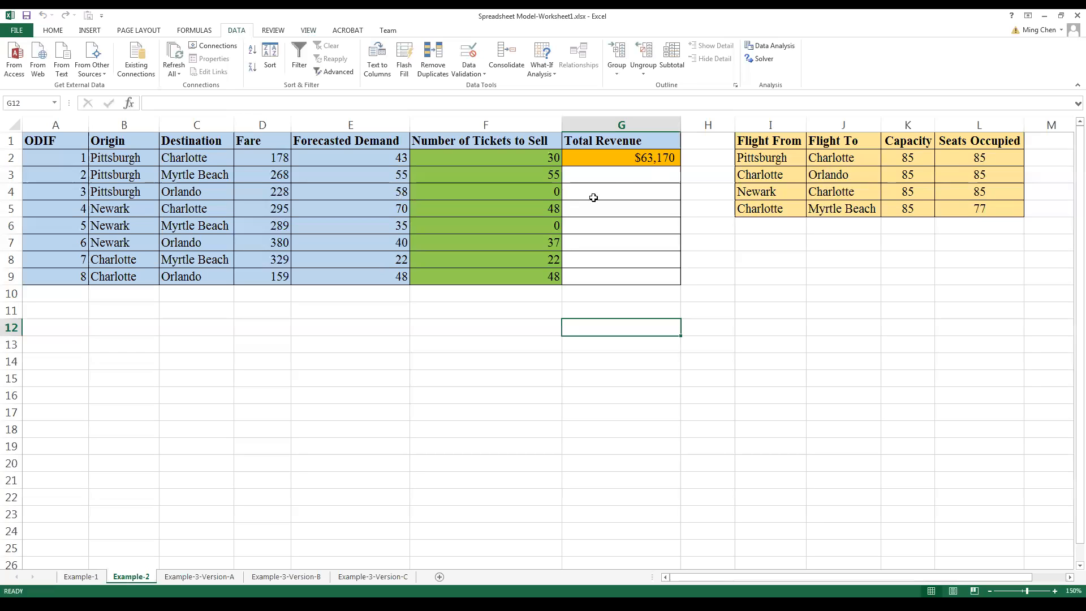
left_click(632, 161)
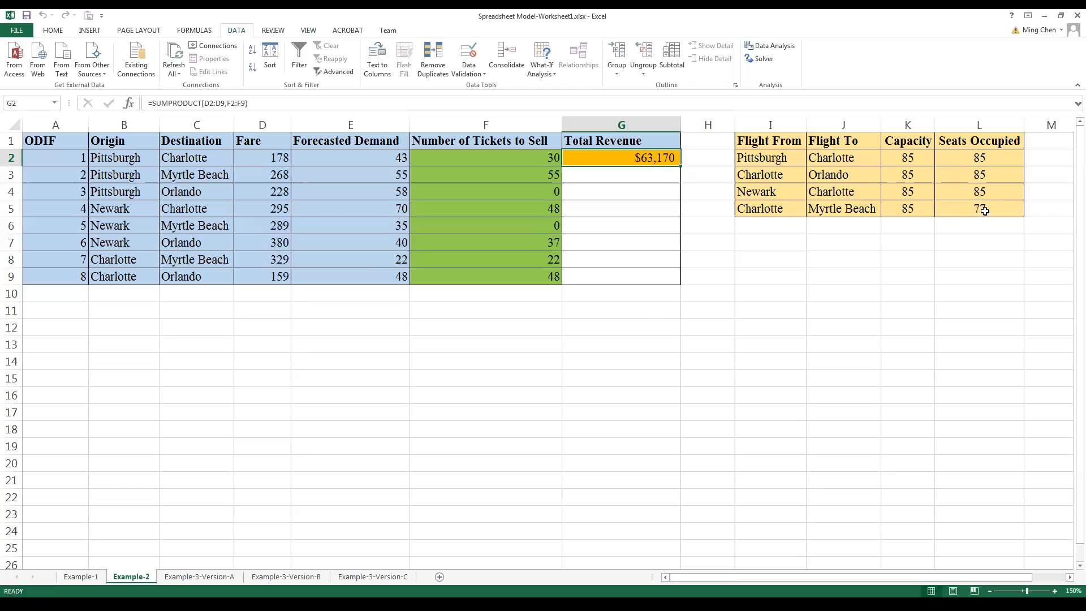
left_click(778, 296)
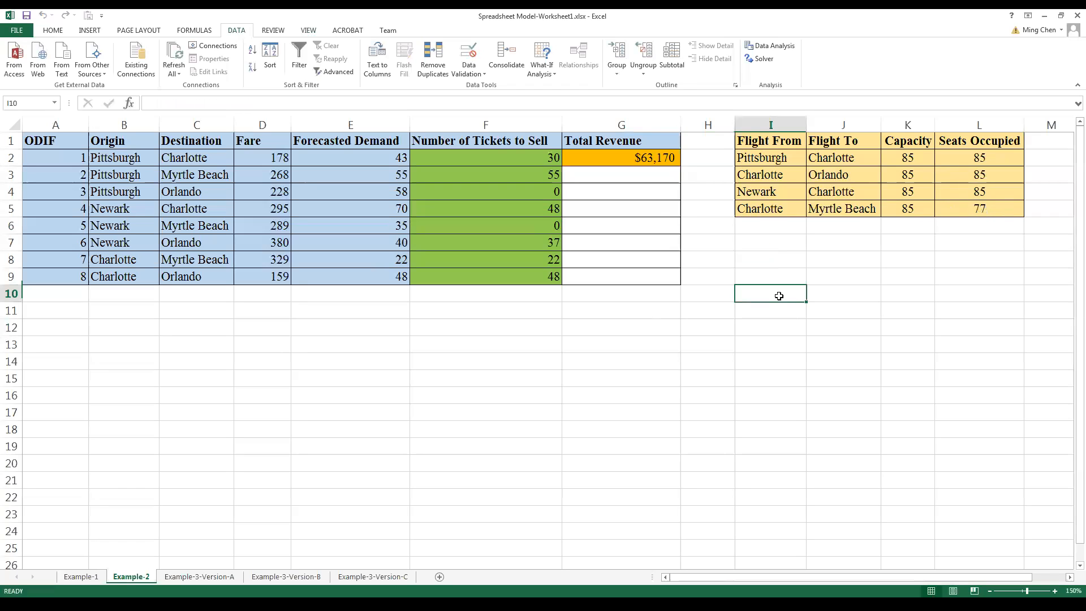